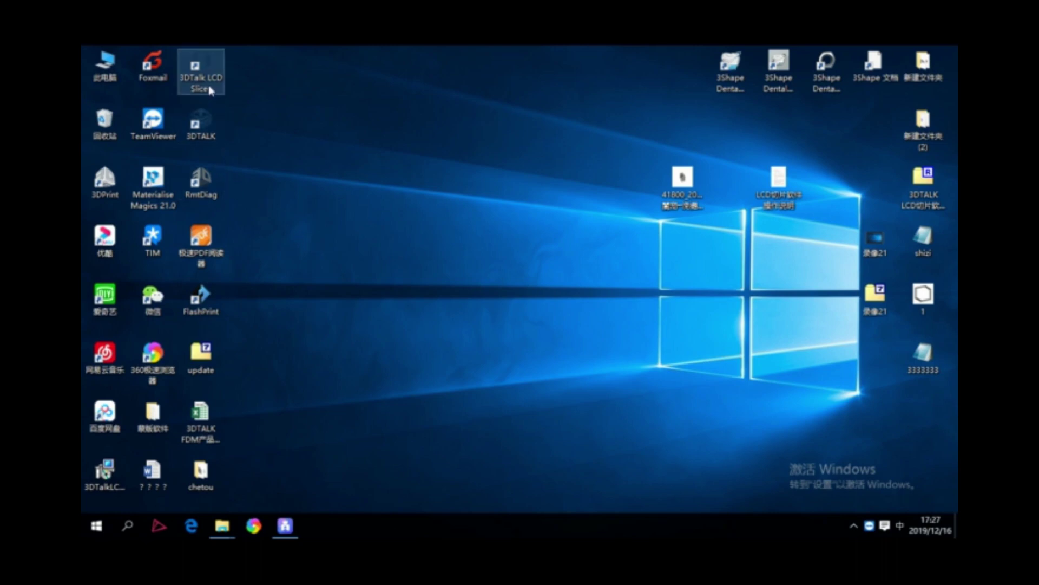
Step: Launch 3DTalk LCD Slicer and apply the DS200 machine with the Dental Model 50um print profile
{"action": "left_click", "coordinate": [210, 91]}
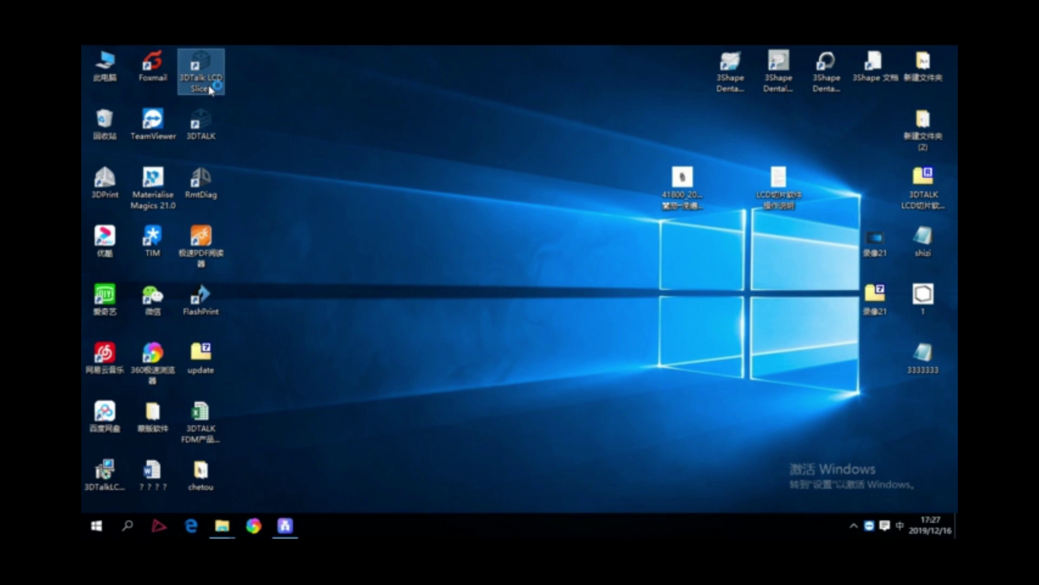
{"action": "double_click", "coordinate": [211, 91]}
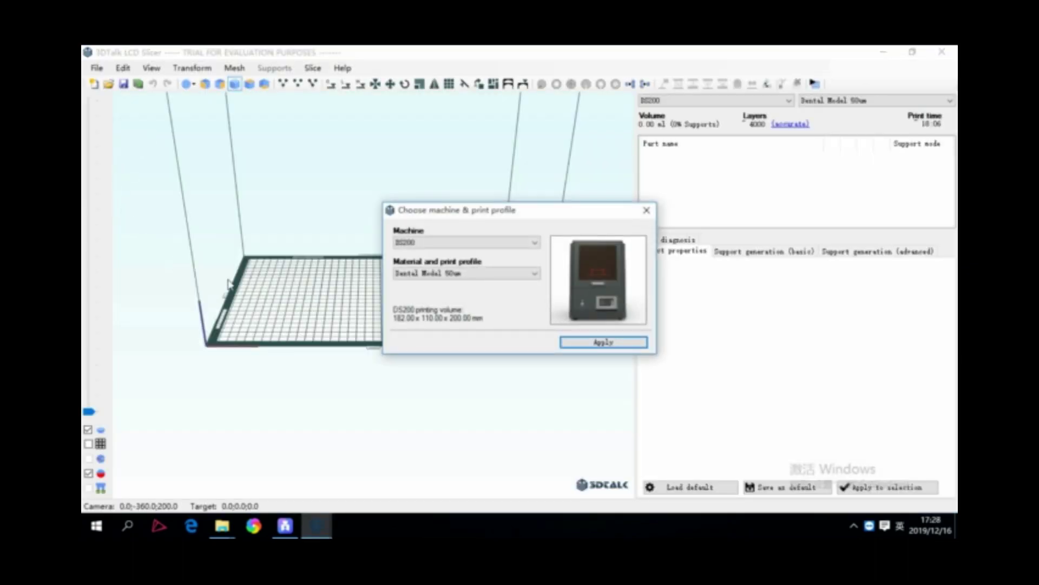
{"action": "left_click", "coordinate": [592, 347]}
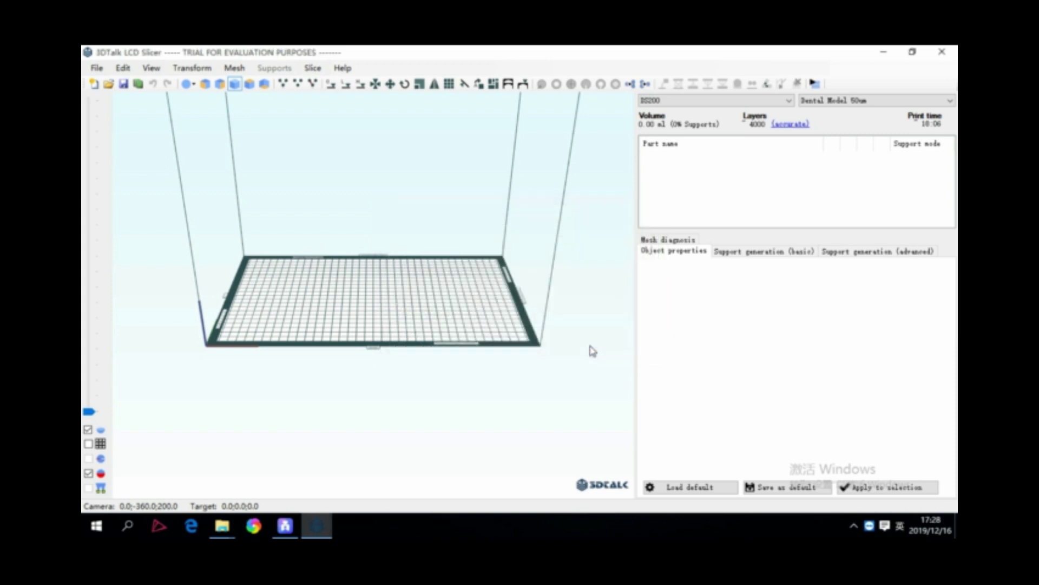
Step: Choose English (United Kingdom) as the interface language in the configuration's general settings and save the options
{"action": "left_click", "coordinate": [99, 70]}
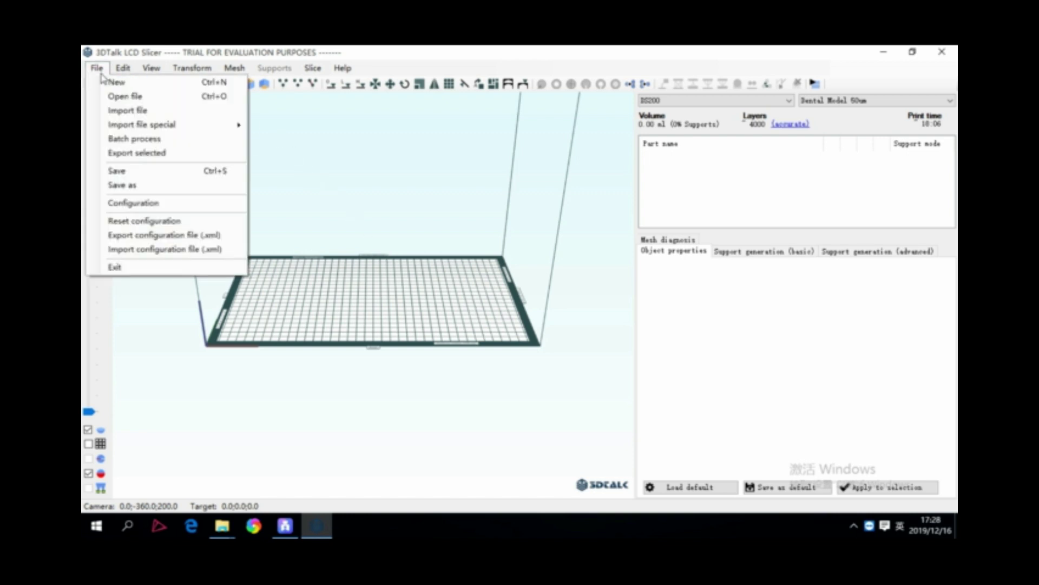
{"action": "left_click", "coordinate": [131, 204]}
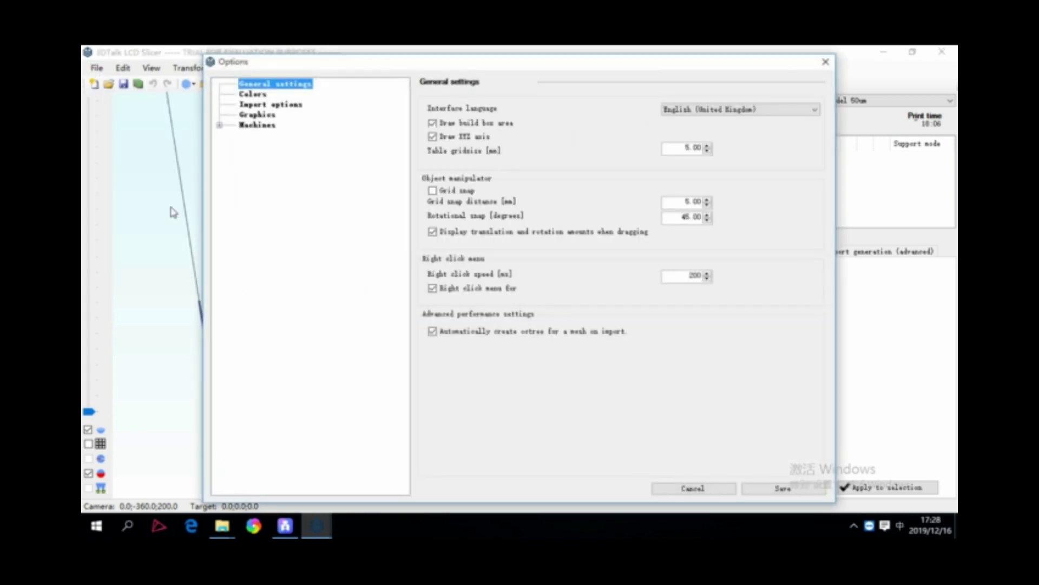
{"action": "left_click", "coordinate": [736, 112]}
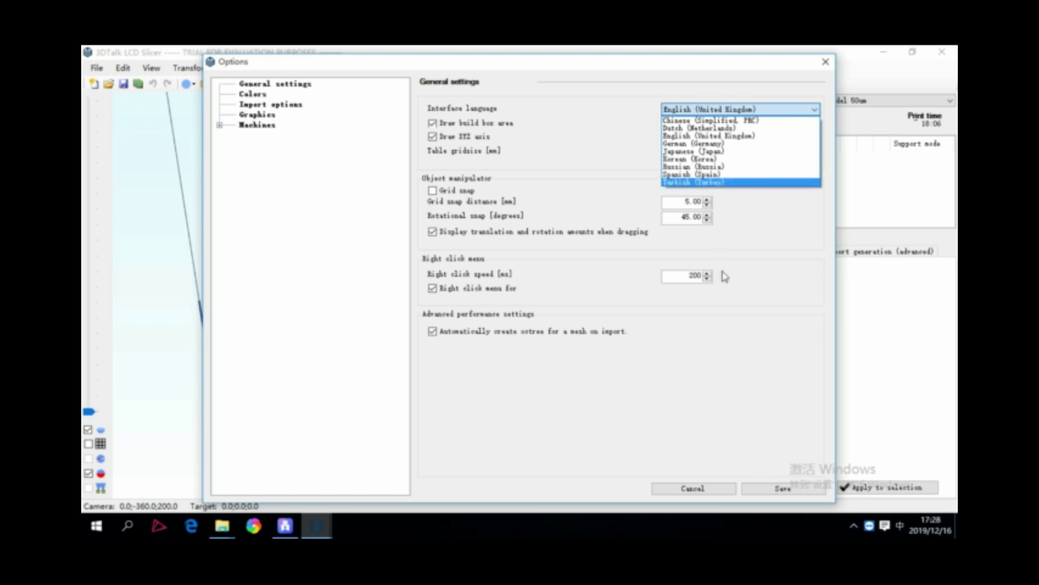
{"action": "left_click", "coordinate": [704, 135]}
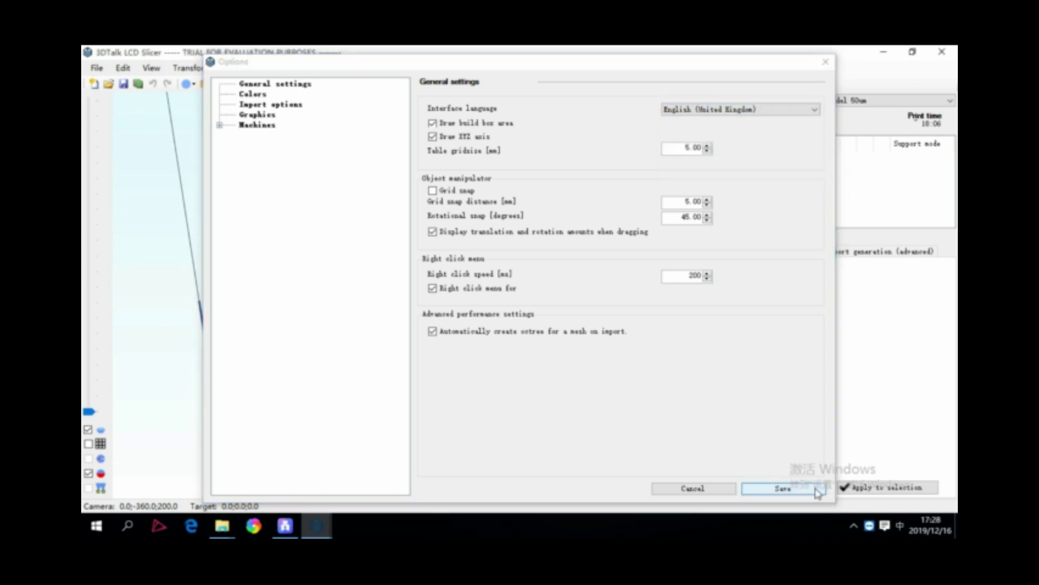
{"action": "left_click", "coordinate": [817, 487]}
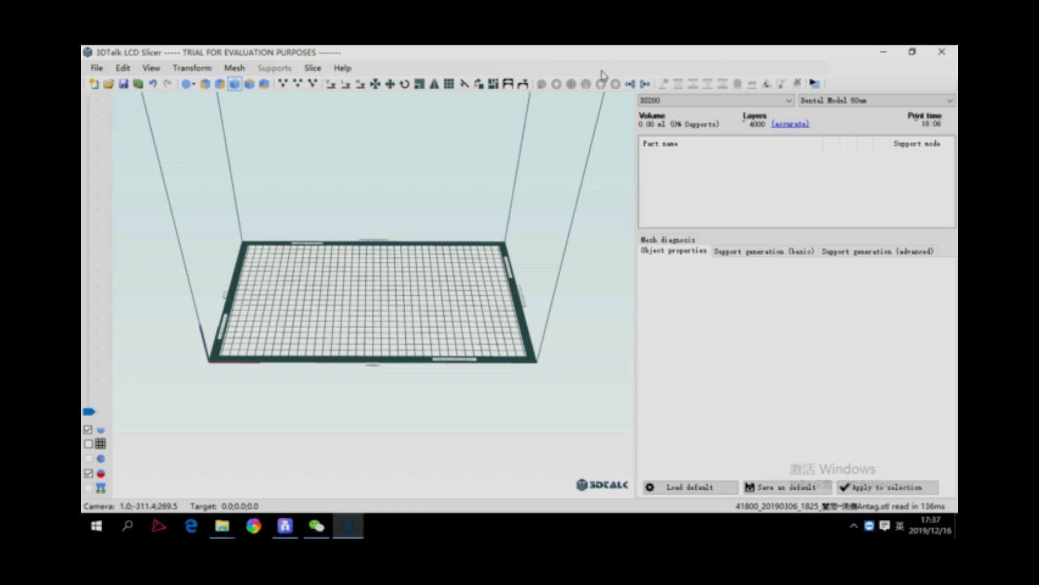
Step: Import 3.stl and the jaw model STL from the desktop onto the build plate, and clear the selection
{"action": "left_click", "coordinate": [884, 52]}
{"action": "left_click_drag", "start_coordinate": [406, 54], "coordinate": [584, 169]}
{"action": "left_click_drag", "start_coordinate": [536, 125], "coordinate": [406, 263]}
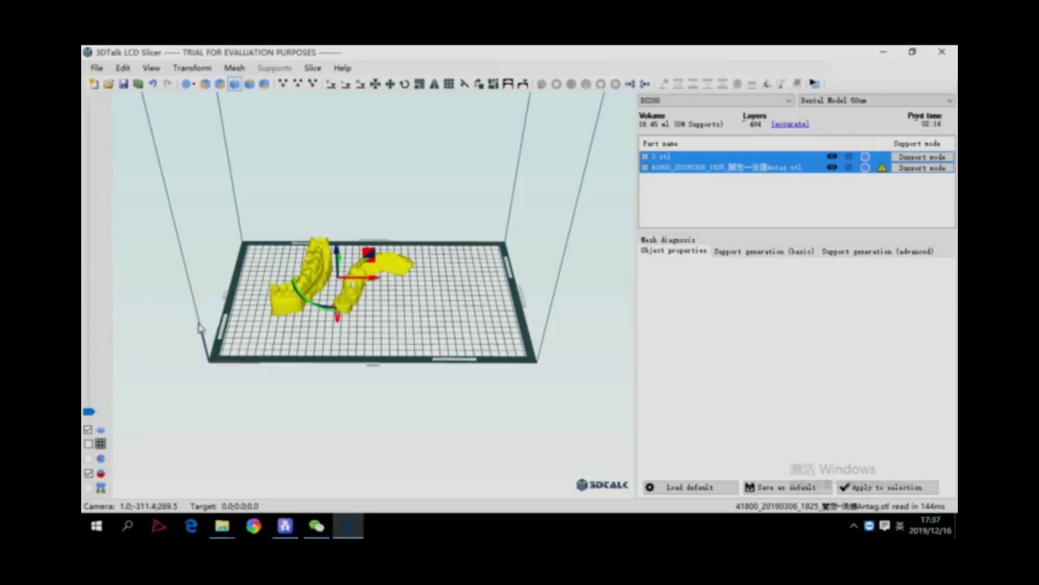
{"action": "left_click", "coordinate": [404, 328]}
{"action": "right_click_drag", "start_coordinate": [366, 363], "coordinate": [364, 372]}
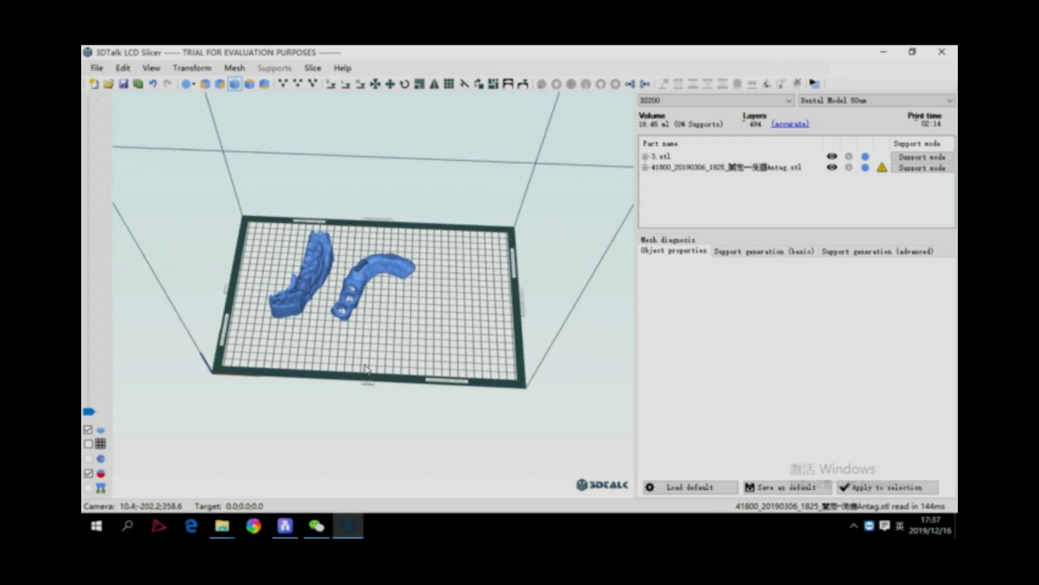
Step: Move the jaw model across the build plate to the opposite side of 3.stl
{"action": "right_click", "coordinate": [324, 262]}
{"action": "left_click", "coordinate": [346, 253]}
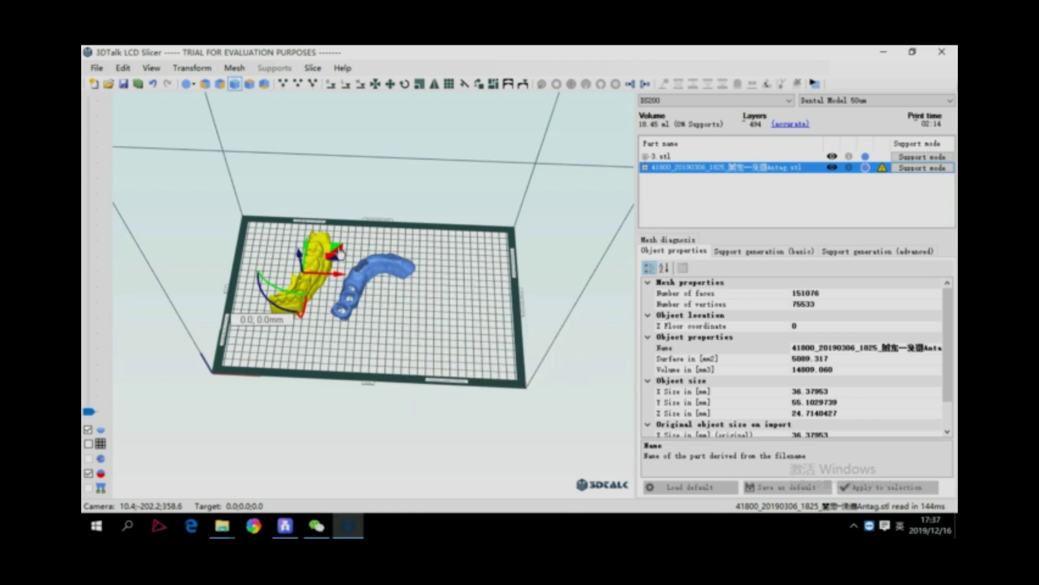
{"action": "left_click_drag", "start_coordinate": [340, 252], "coordinate": [478, 264]}
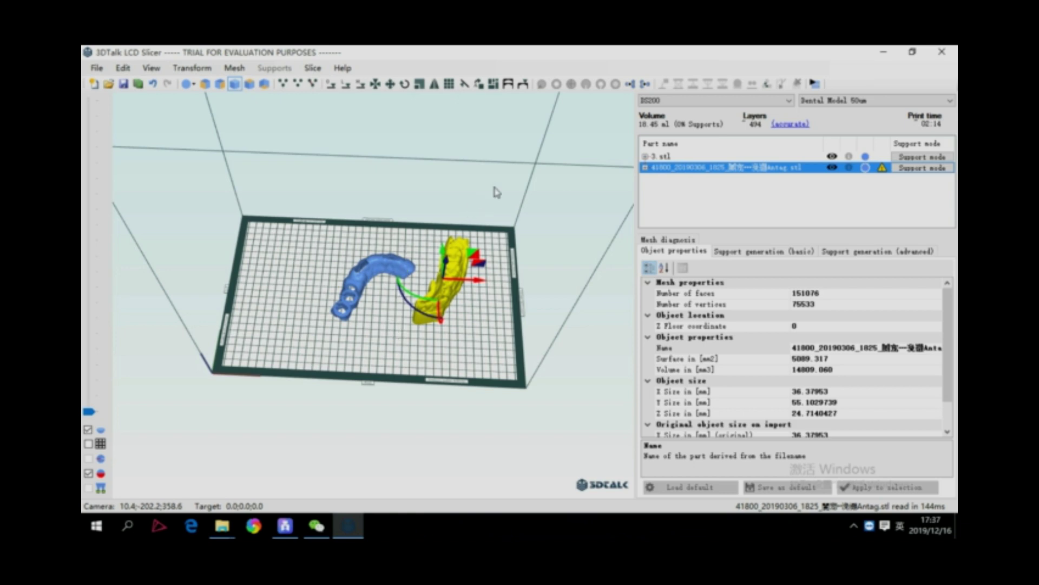
{"action": "left_click", "coordinate": [492, 84]}
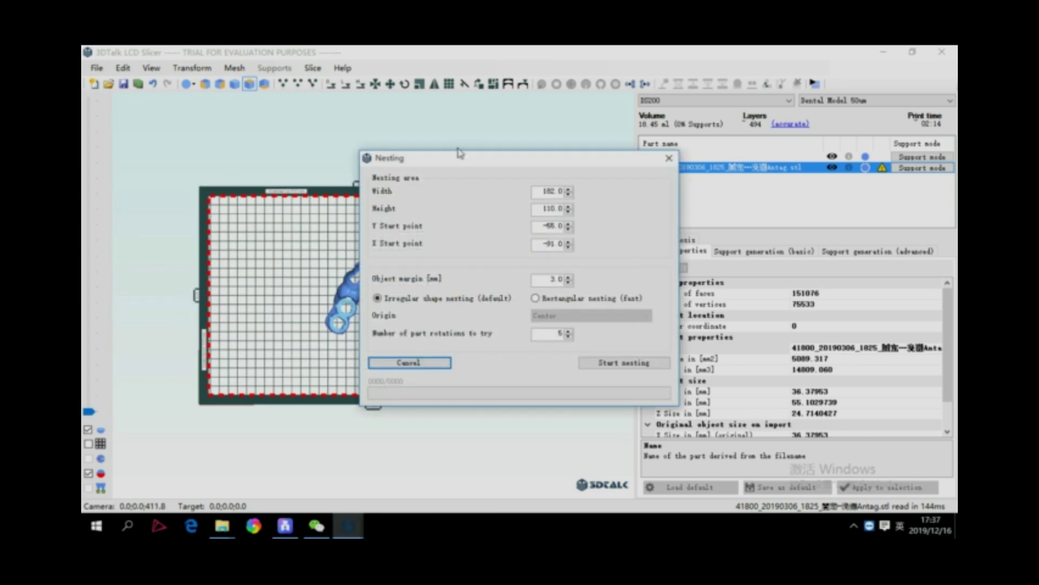
{"action": "left_click_drag", "start_coordinate": [508, 168], "coordinate": [582, 170]}
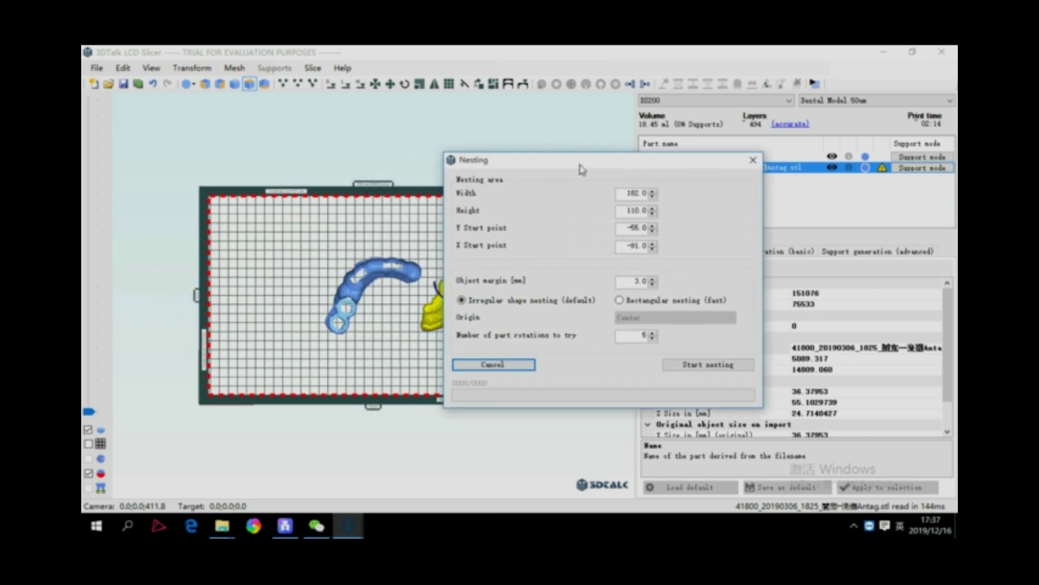
{"action": "left_click", "coordinate": [493, 364]}
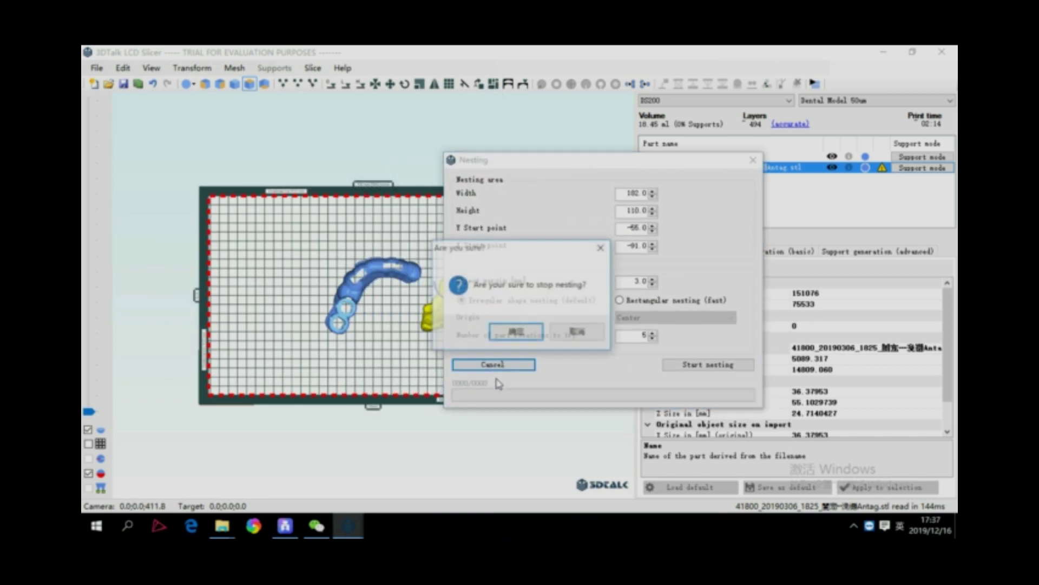
{"action": "left_click", "coordinate": [516, 332]}
{"action": "left_click", "coordinate": [753, 160]}
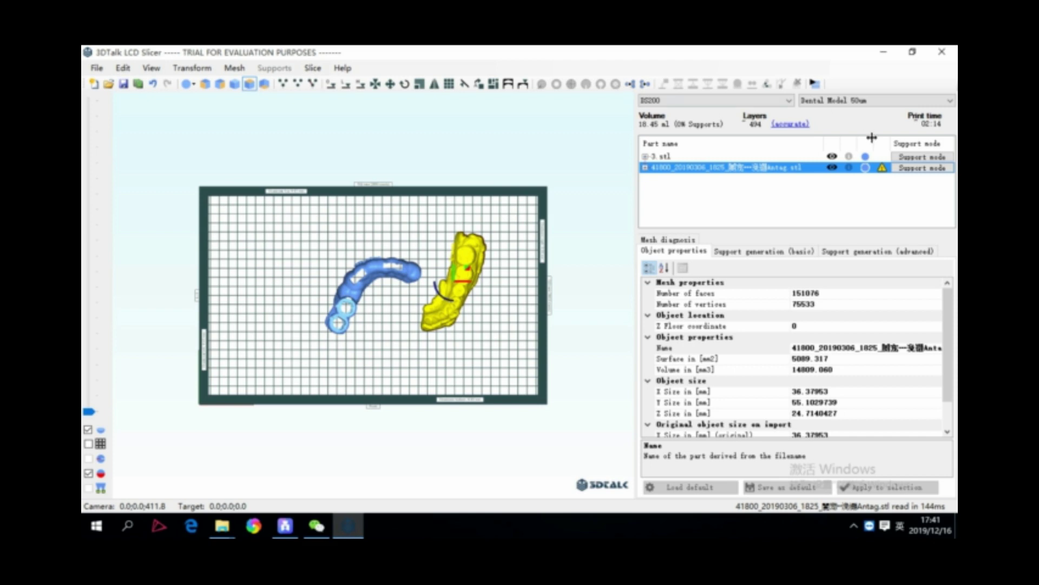
Step: Merge the parts 3.stl 1 and 3.stl 2 into a single part and select it on the plate
{"action": "left_click", "coordinate": [919, 170]}
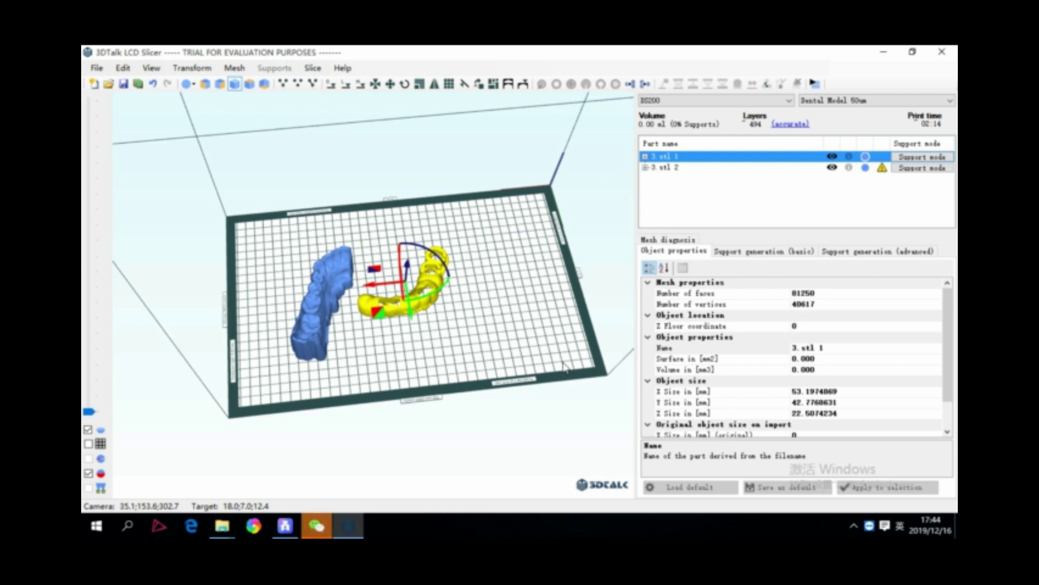
{"action": "right_click_drag", "start_coordinate": [568, 378], "coordinate": [560, 390]}
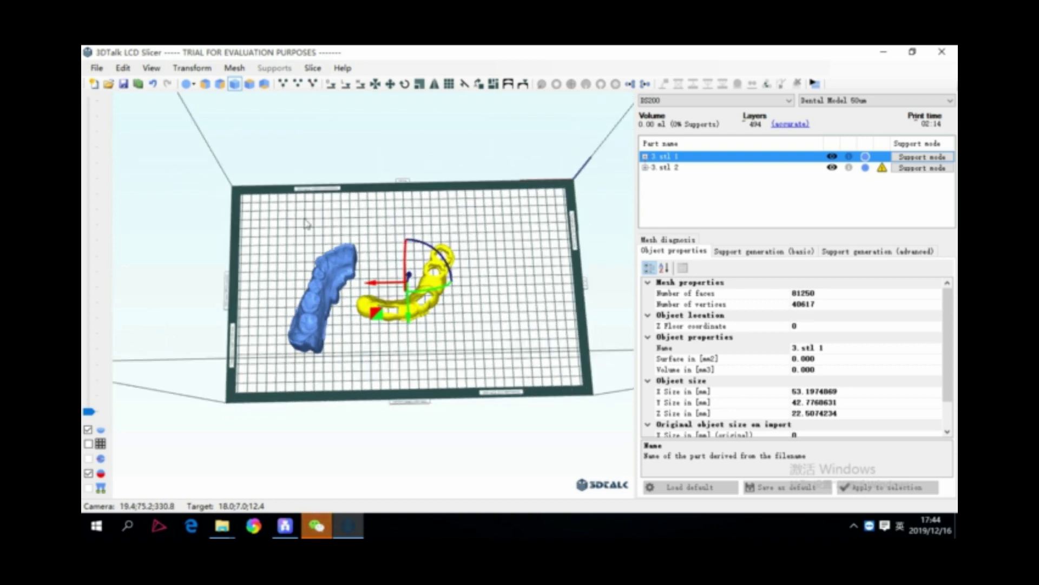
{"action": "key", "text": "ctrl+a"}
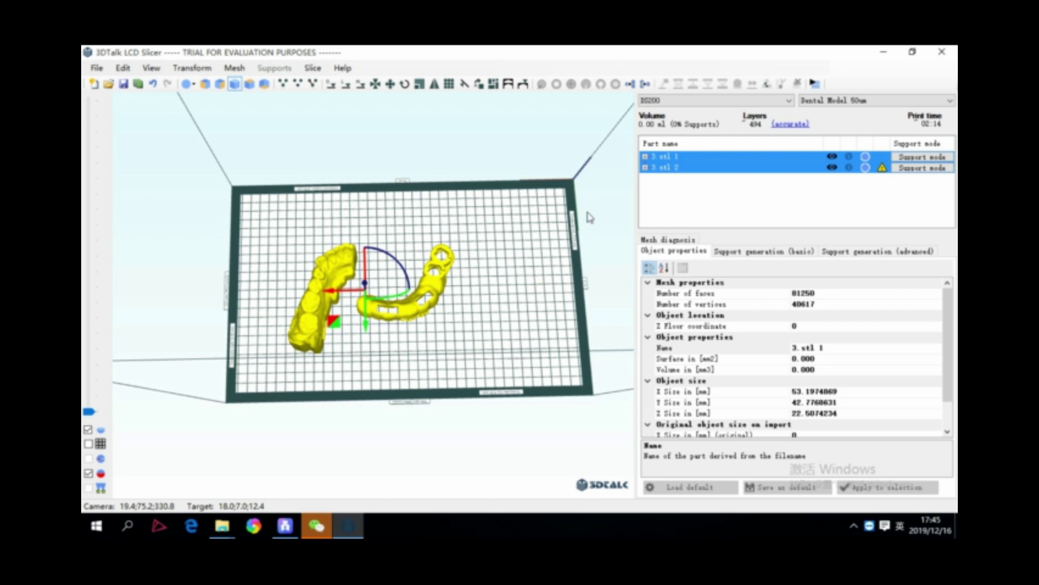
{"action": "left_click", "coordinate": [645, 84]}
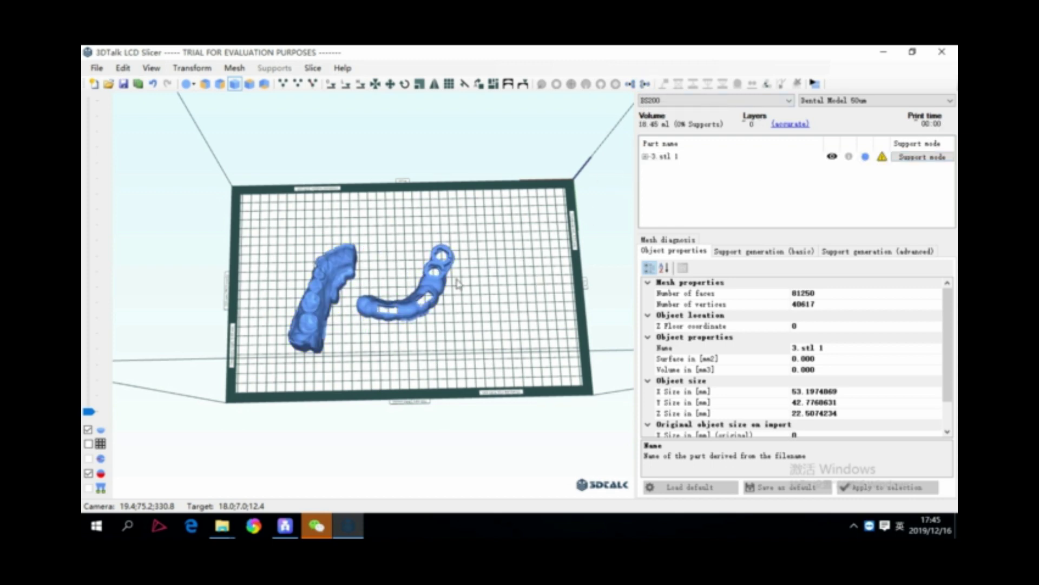
{"action": "left_click", "coordinate": [439, 285]}
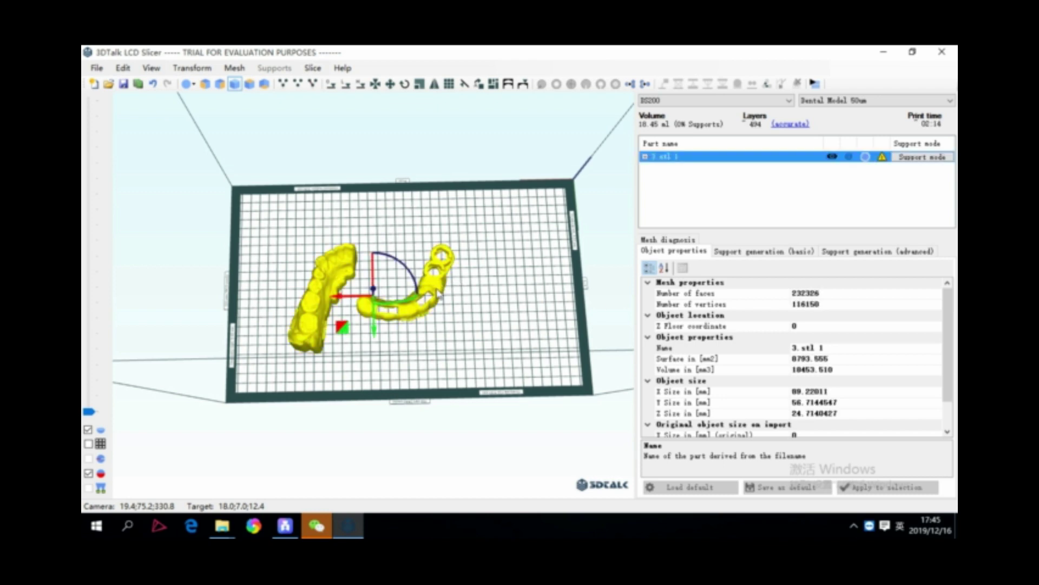
{"action": "left_click", "coordinate": [489, 304]}
{"action": "left_click", "coordinate": [441, 285]}
Step: View the merged part in support mode from another angle and return to the normal build view
{"action": "left_click", "coordinate": [920, 157]}
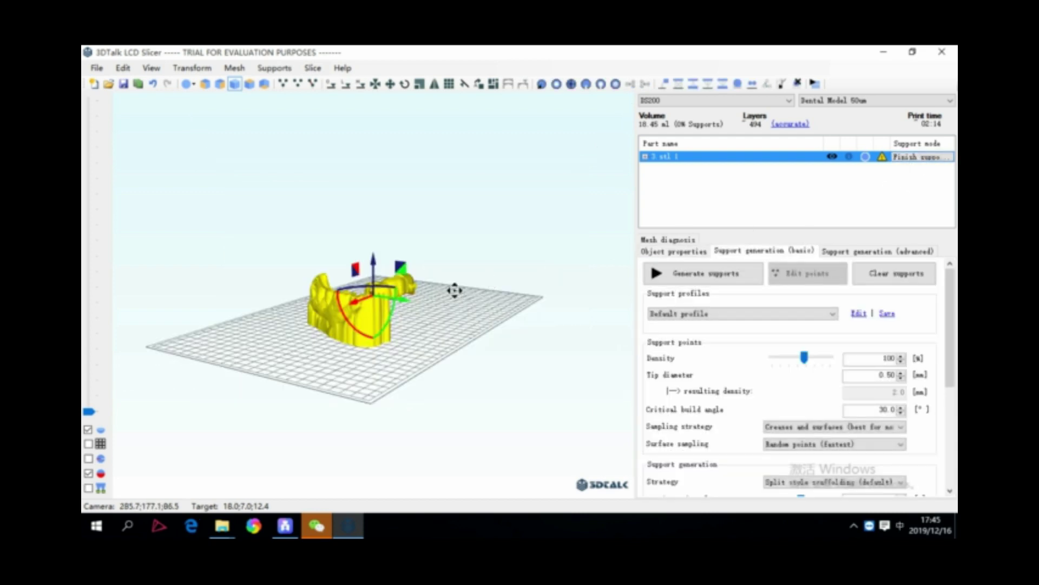
{"action": "right_click_drag", "start_coordinate": [455, 290], "coordinate": [359, 327]}
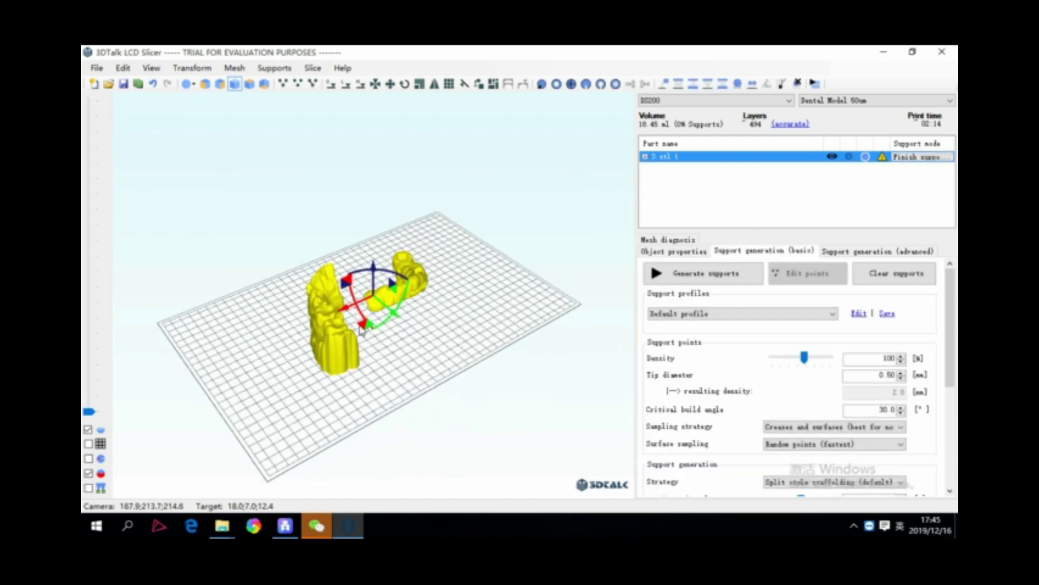
{"action": "left_click", "coordinate": [917, 158]}
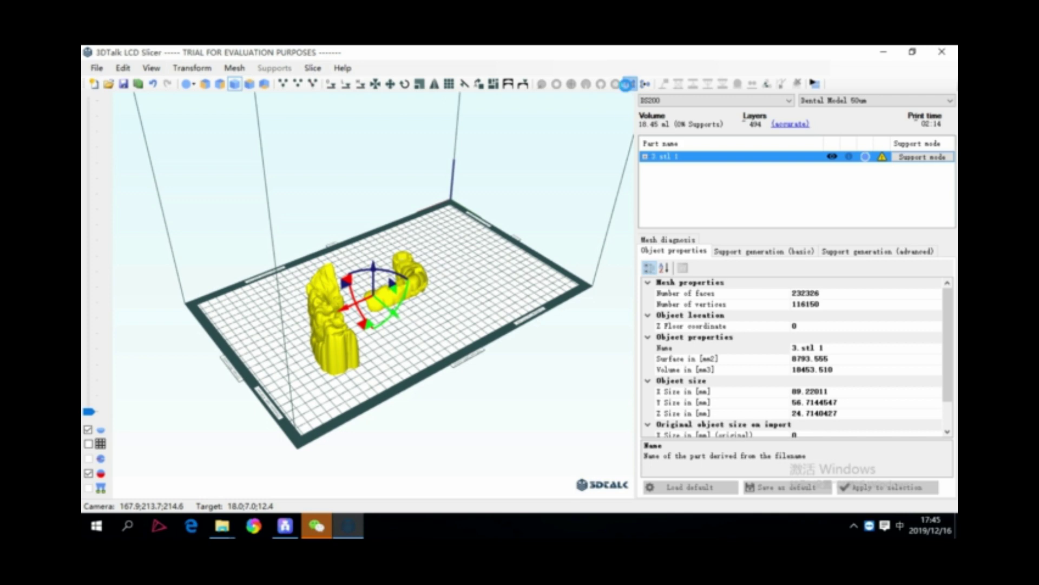
Step: Split the merged part into its disjoint shells and select the taller jaw model
{"action": "left_click", "coordinate": [627, 84]}
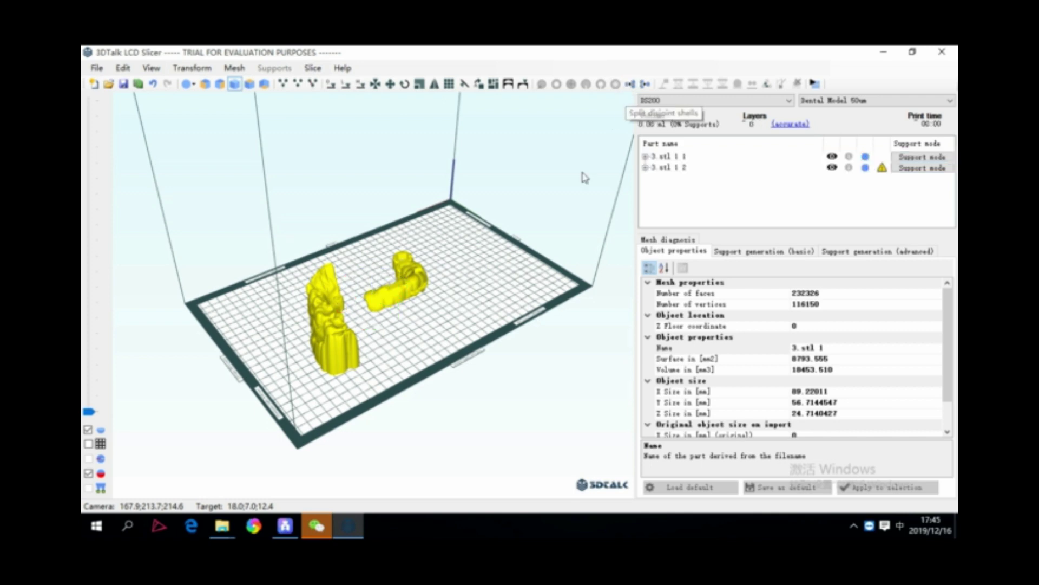
{"action": "left_click", "coordinate": [332, 324]}
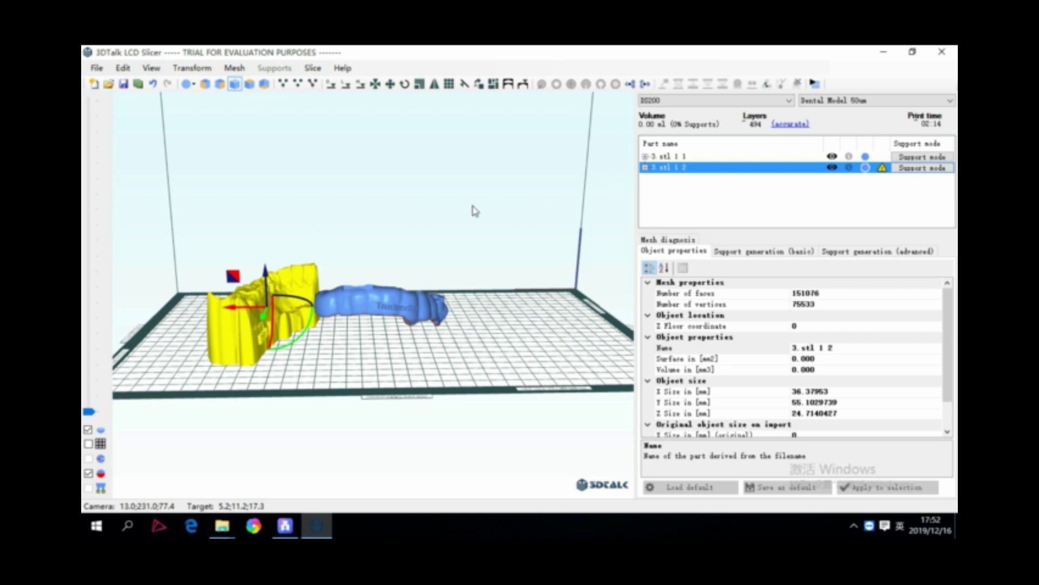
{"action": "mouse_move", "coordinate": [255, 306]}
{"action": "right_mouse_down"}
{"action": "mouse_move", "coordinate": [341, 267]}
{"action": "mouse_move", "coordinate": [257, 296]}
{"action": "mouse_move", "coordinate": [256, 306]}
{"action": "right_mouse_up"}
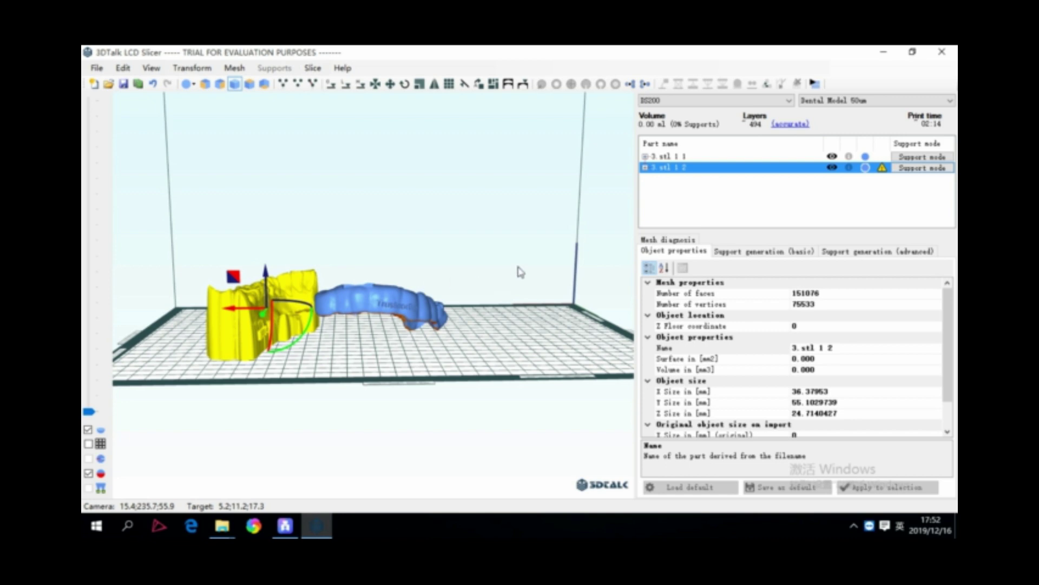
Step: Put part 3.stl 1 2 into support mode and hollow its mesh at 100% resolution with a 20% mesh reduction
{"action": "left_click", "coordinate": [926, 171]}
{"action": "right_click_drag", "start_coordinate": [367, 317], "coordinate": [349, 298]}
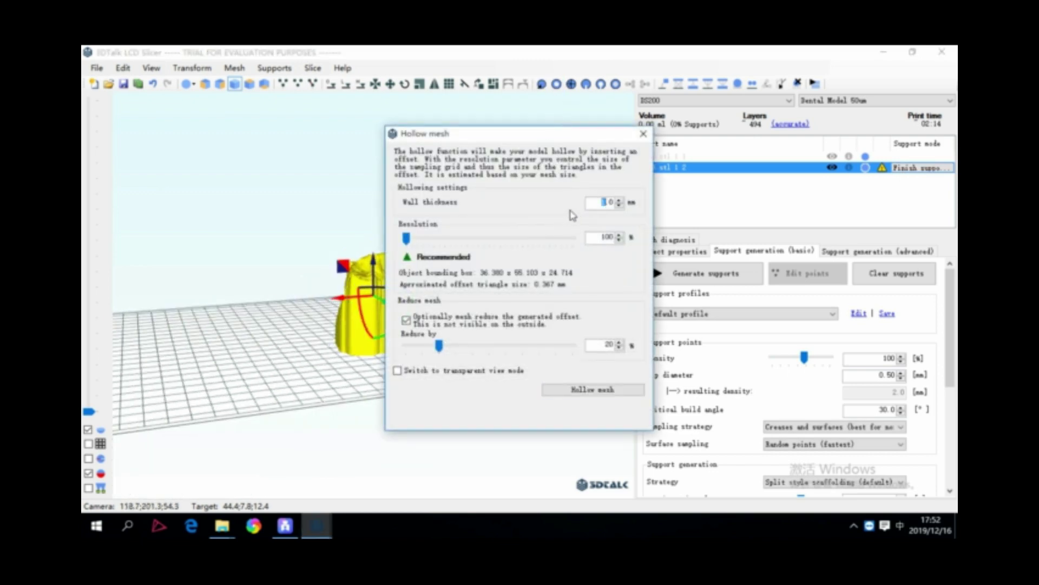
{"action": "left_click", "coordinate": [575, 394]}
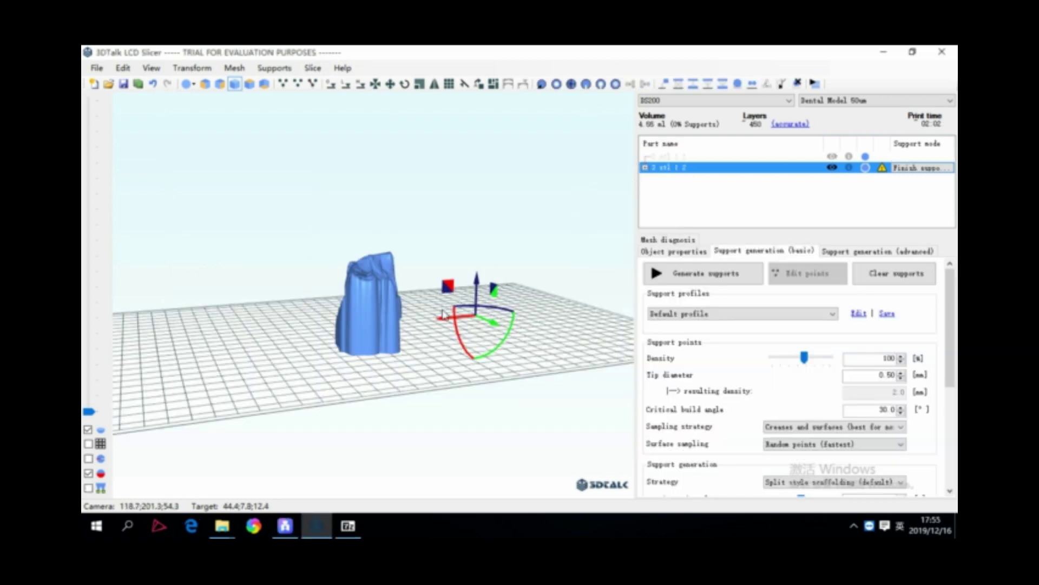
Step: Punch one hole through the end side wall of the hollowed jaw model
{"action": "left_click_drag", "start_coordinate": [443, 314], "coordinate": [483, 302]}
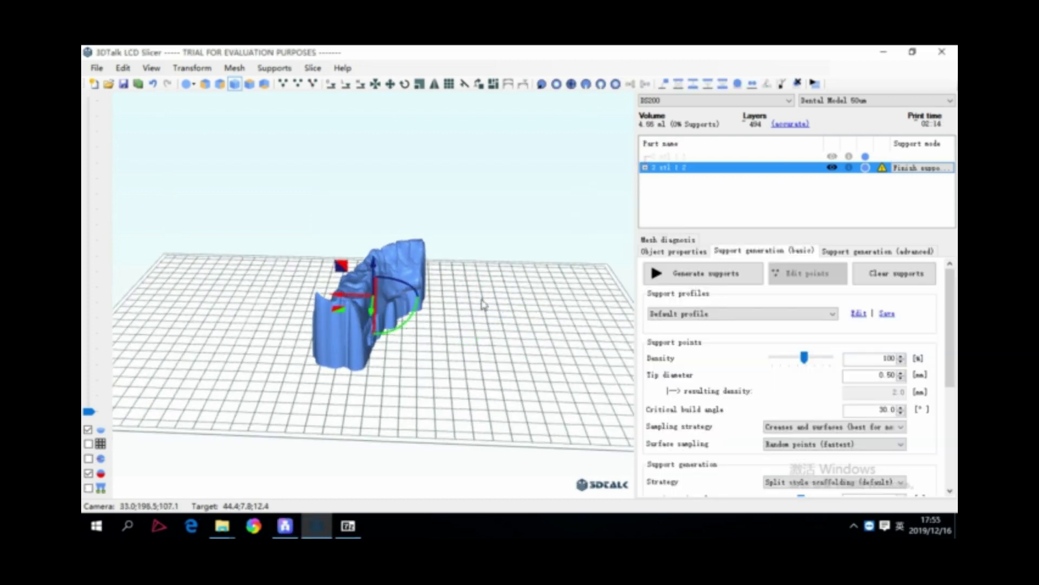
{"action": "left_click", "coordinate": [604, 86]}
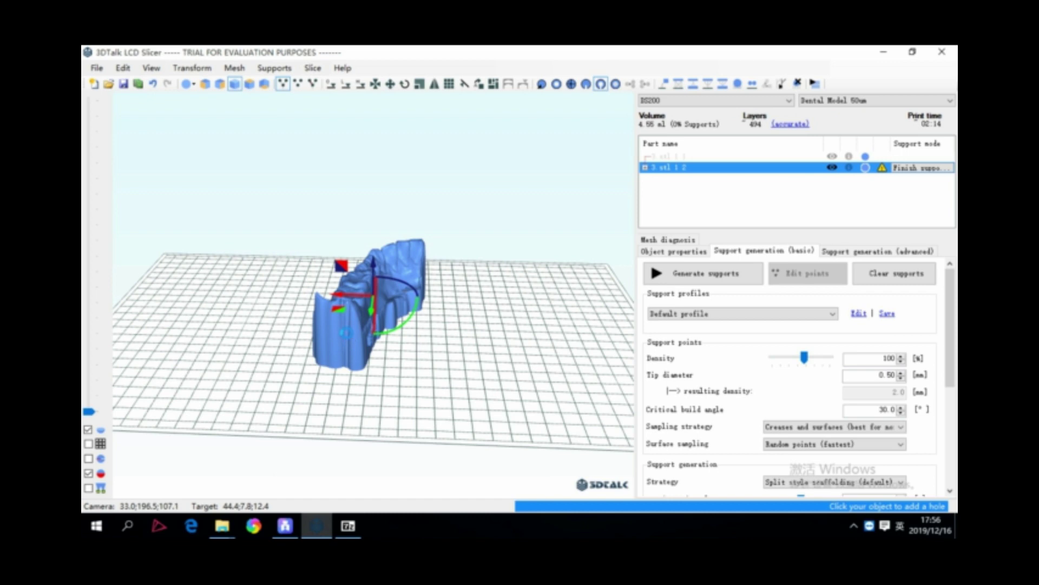
{"action": "right_click_drag", "start_coordinate": [355, 349], "coordinate": [451, 323]}
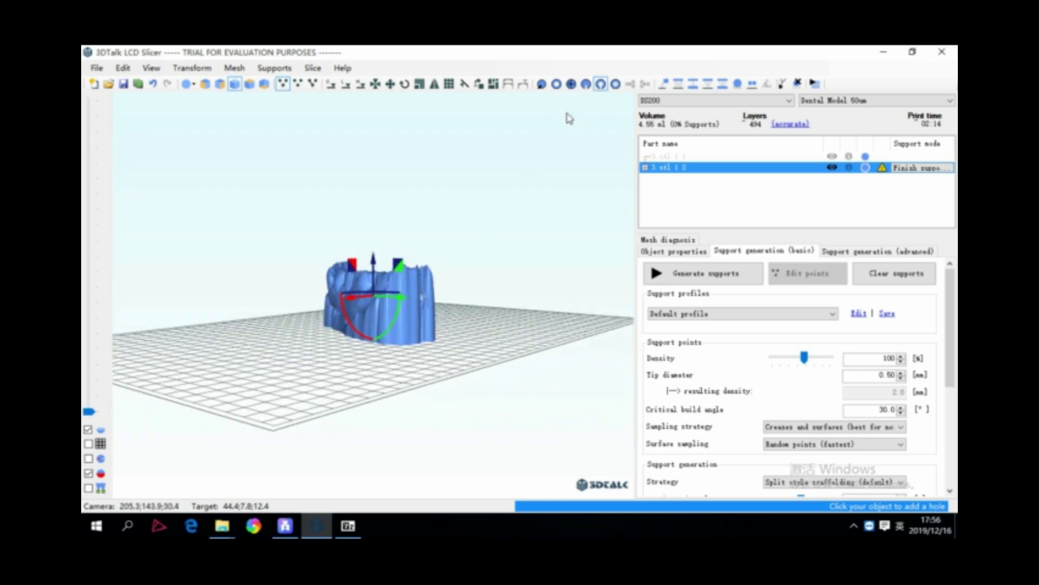
{"action": "left_click", "coordinate": [404, 324]}
{"action": "scroll", "coordinate": [415, 347], "scroll_direction": "up", "scroll_amount": 5}
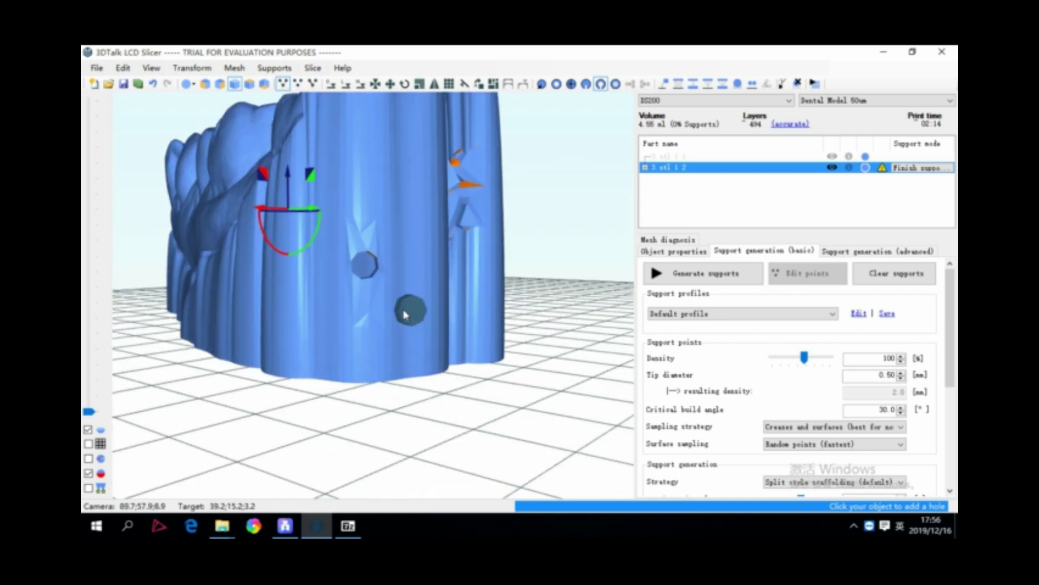
{"action": "mouse_move", "coordinate": [406, 315]}
{"action": "right_mouse_down"}
{"action": "mouse_move", "coordinate": [343, 322]}
{"action": "mouse_move", "coordinate": [359, 378]}
{"action": "mouse_move", "coordinate": [398, 316]}
{"action": "right_mouse_up"}
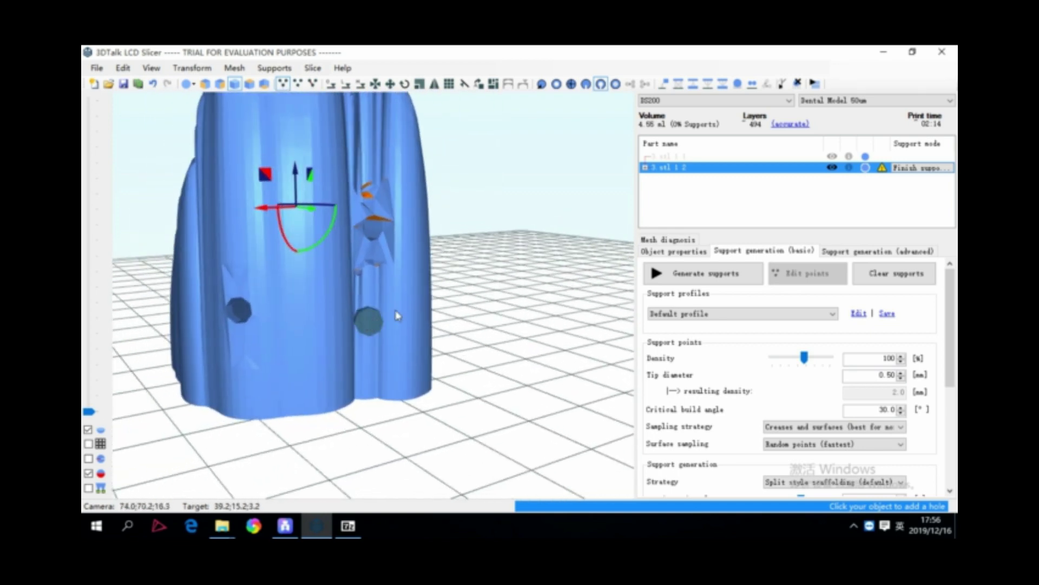
{"action": "left_click", "coordinate": [602, 86]}
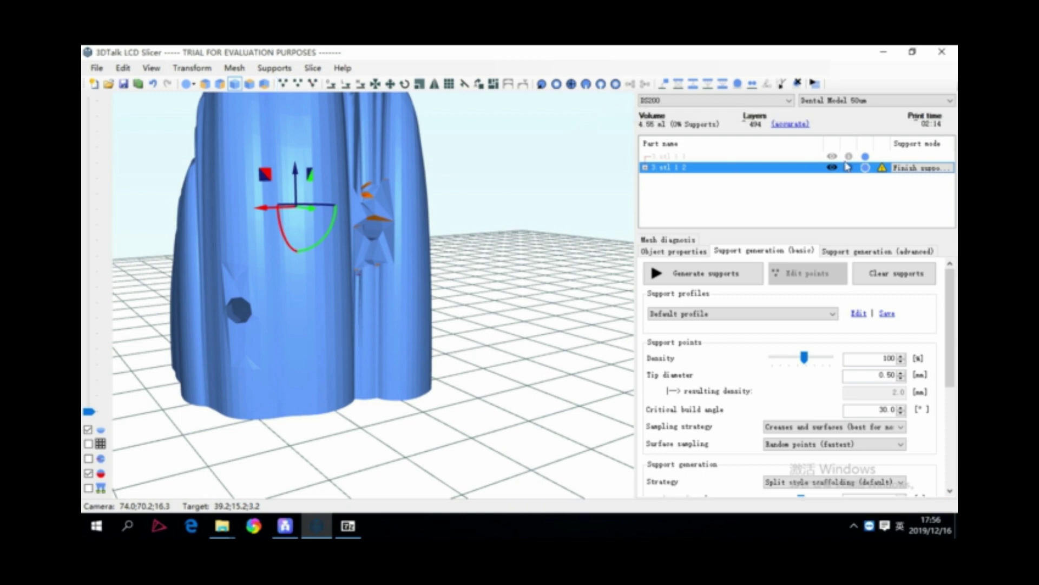
Step: Open the drainage hole settings under the supports of the DS200 machine in the configuration
{"action": "left_click", "coordinate": [97, 71]}
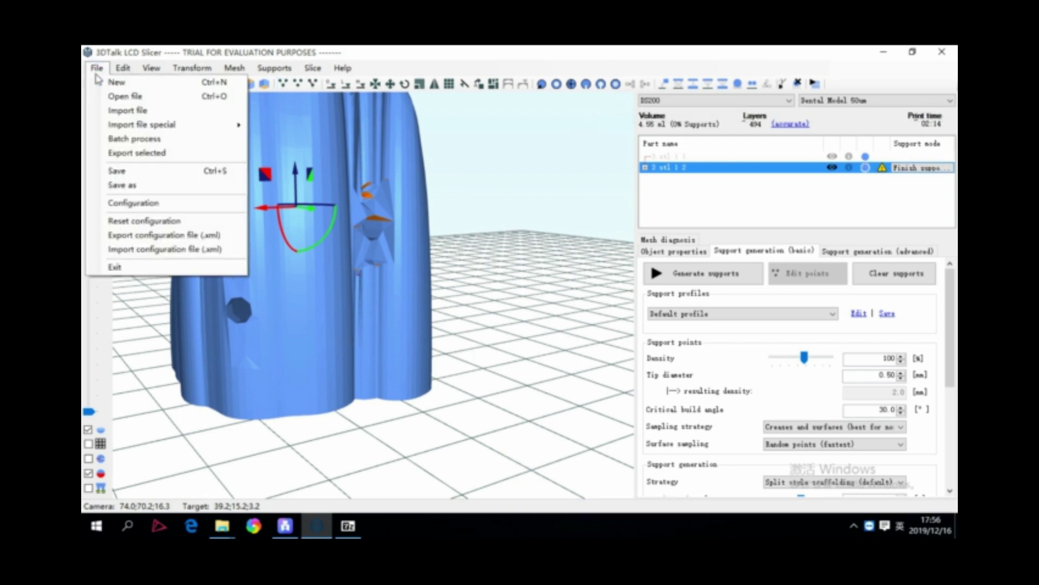
{"action": "left_click", "coordinate": [131, 205]}
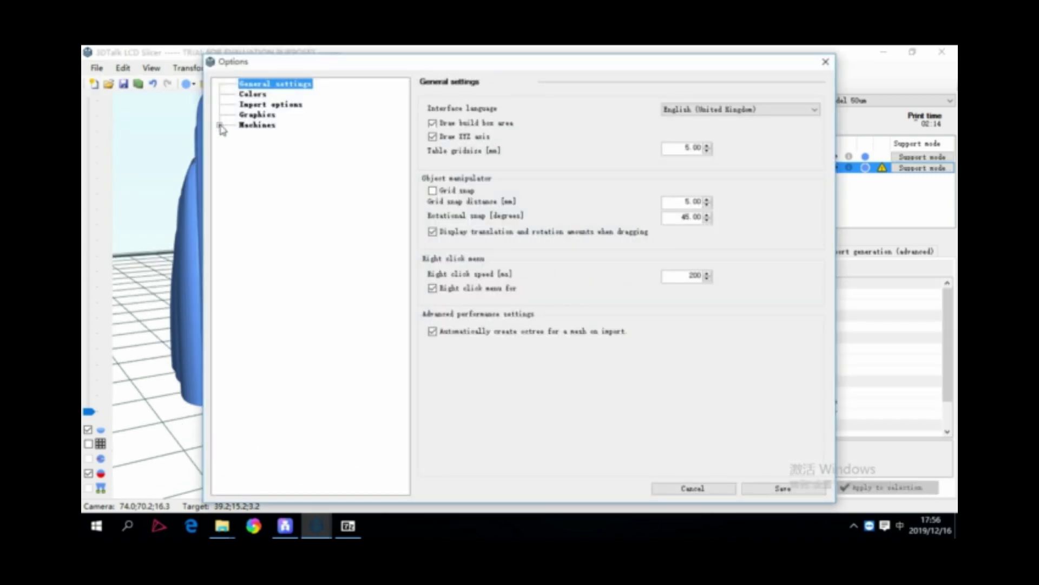
{"action": "left_click", "coordinate": [220, 126]}
{"action": "left_click", "coordinate": [231, 136]}
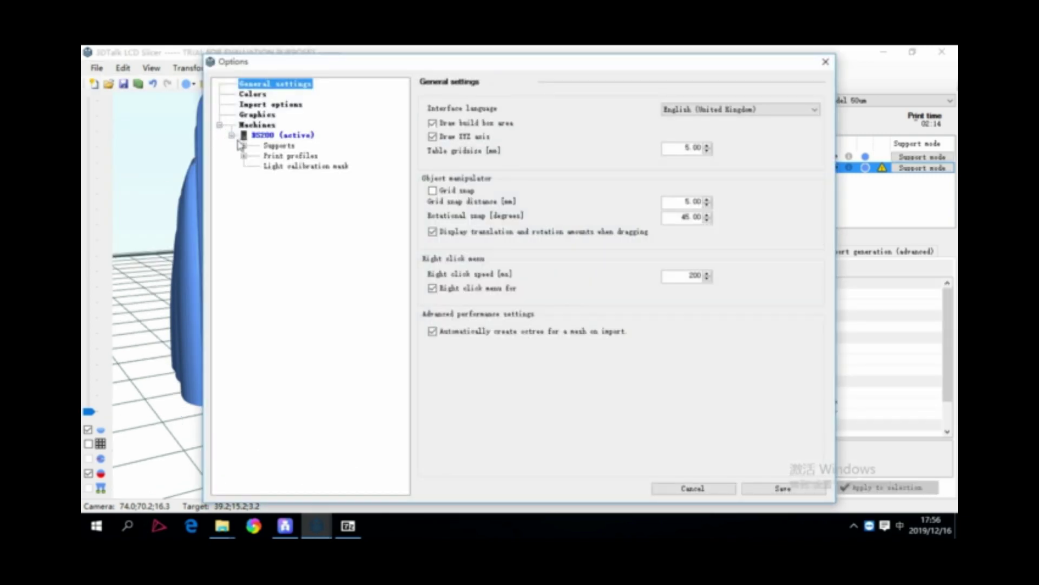
{"action": "left_click", "coordinate": [243, 147]}
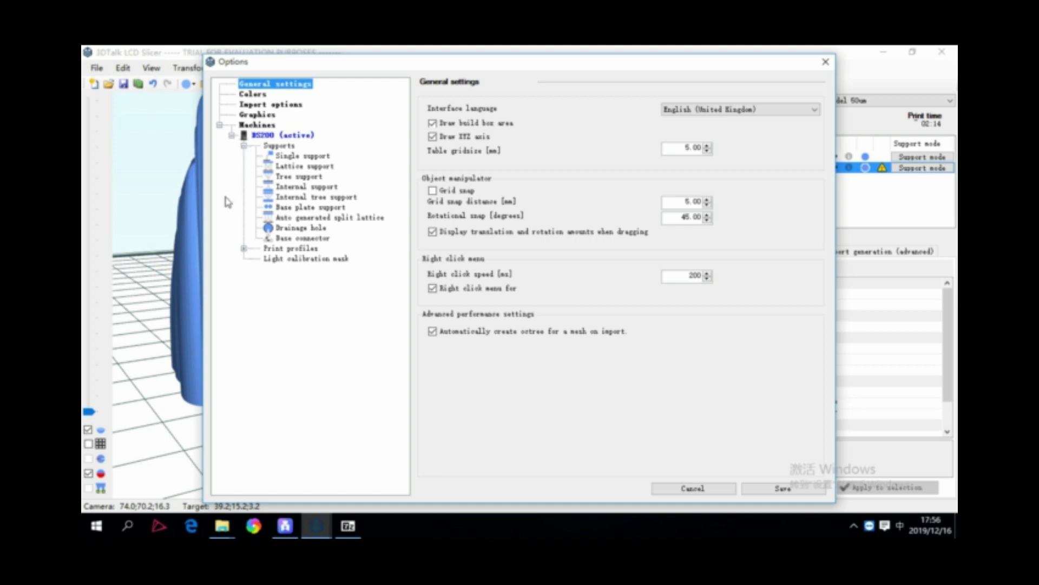
{"action": "left_click", "coordinate": [285, 230]}
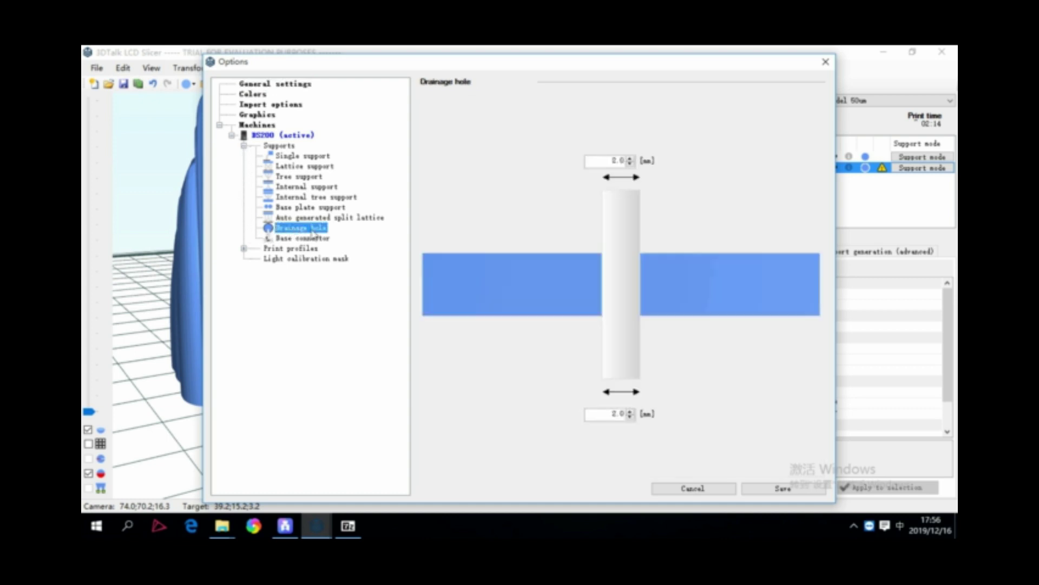
Step: Set the drainage hole's upper diameter to 2.0 mm and save the configuration
{"action": "left_click_drag", "start_coordinate": [606, 163], "coordinate": [632, 159]}
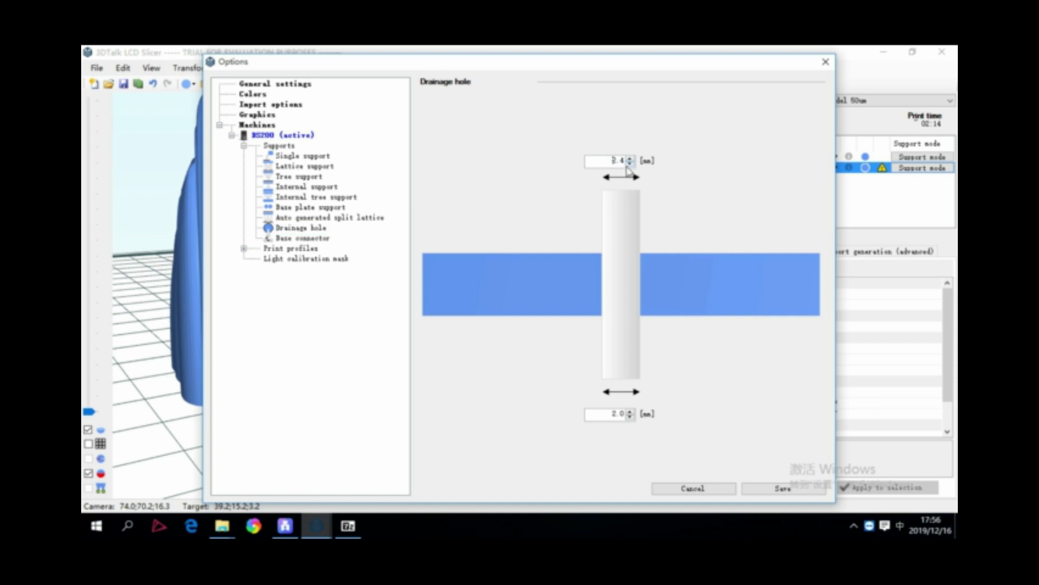
{"action": "left_click", "coordinate": [630, 164]}
{"action": "left_click", "coordinate": [631, 164]}
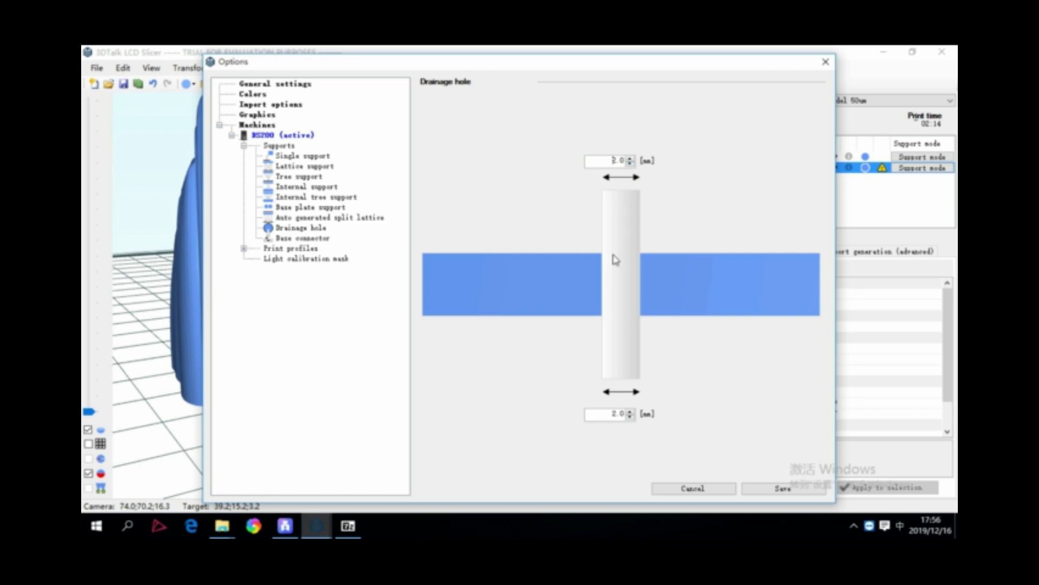
{"action": "left_click", "coordinate": [778, 489]}
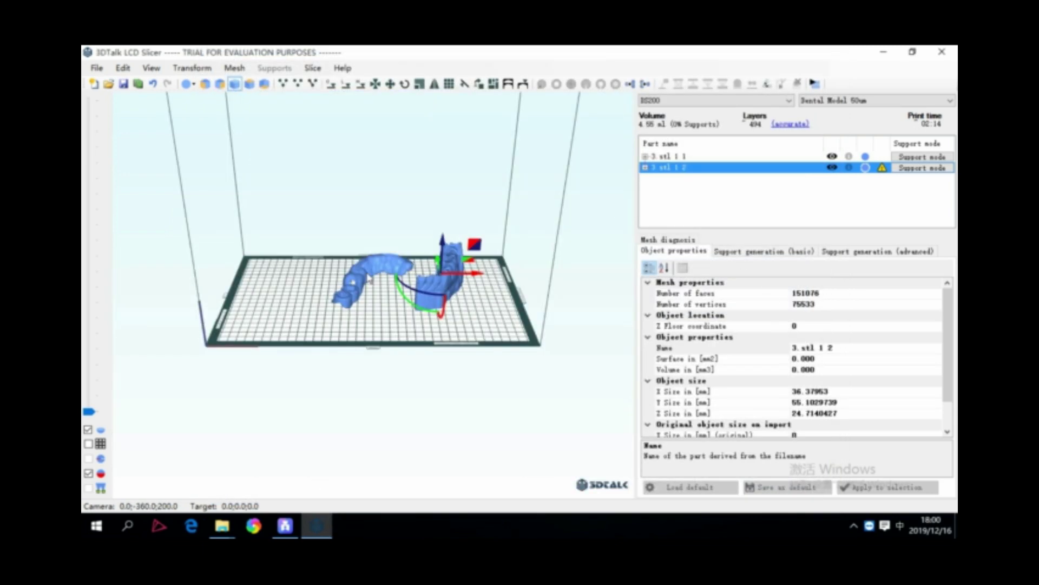
Step: Put part 3.stl 1 1 into support mode and generate its supports with the default profile at 100% density
{"action": "left_click", "coordinate": [671, 156]}
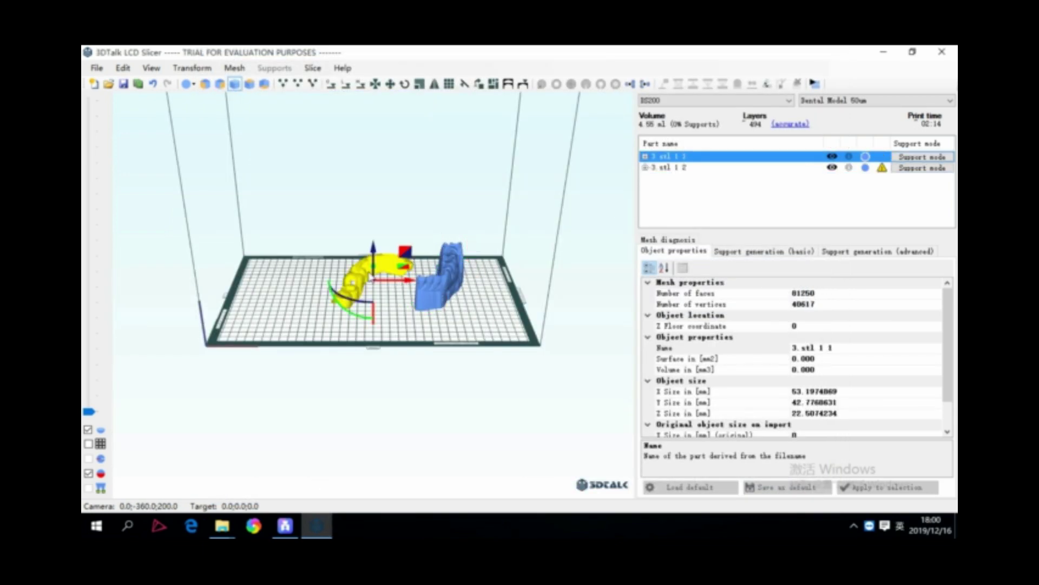
{"action": "scroll", "coordinate": [373, 278], "scroll_direction": "up", "scroll_amount": 5}
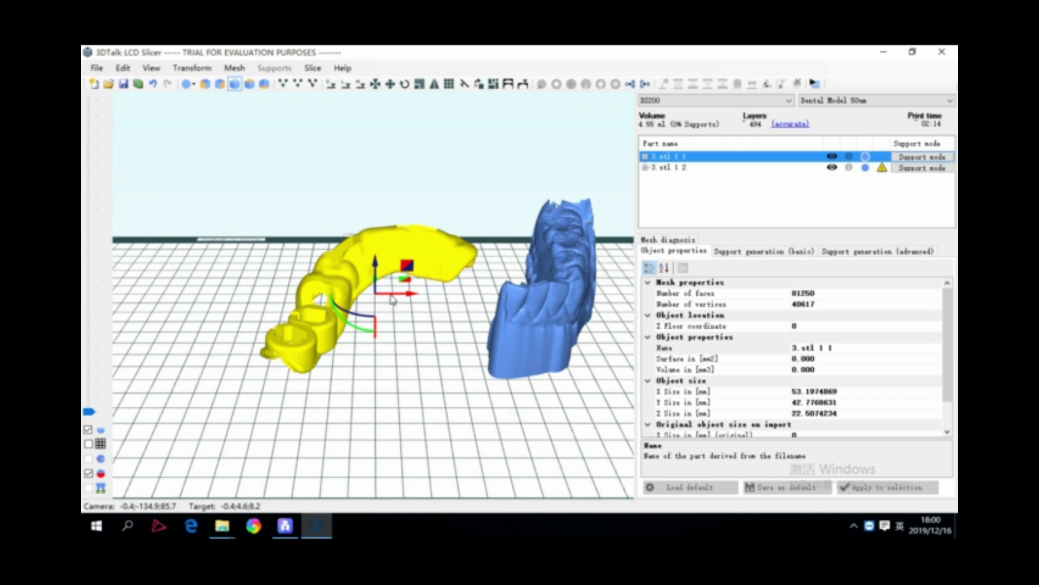
{"action": "right_click_drag", "start_coordinate": [406, 302], "coordinate": [408, 323]}
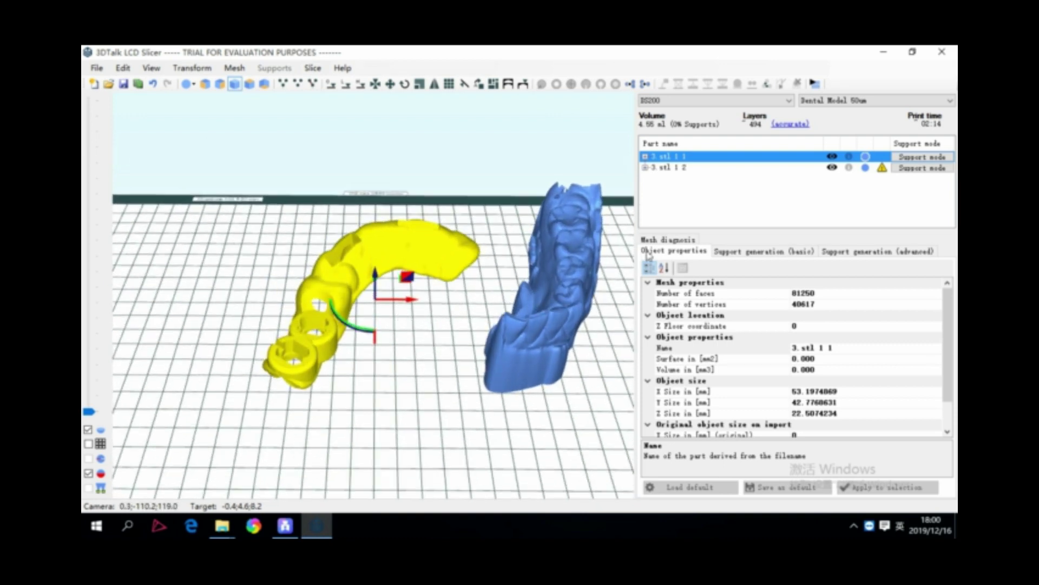
{"action": "left_click", "coordinate": [909, 155]}
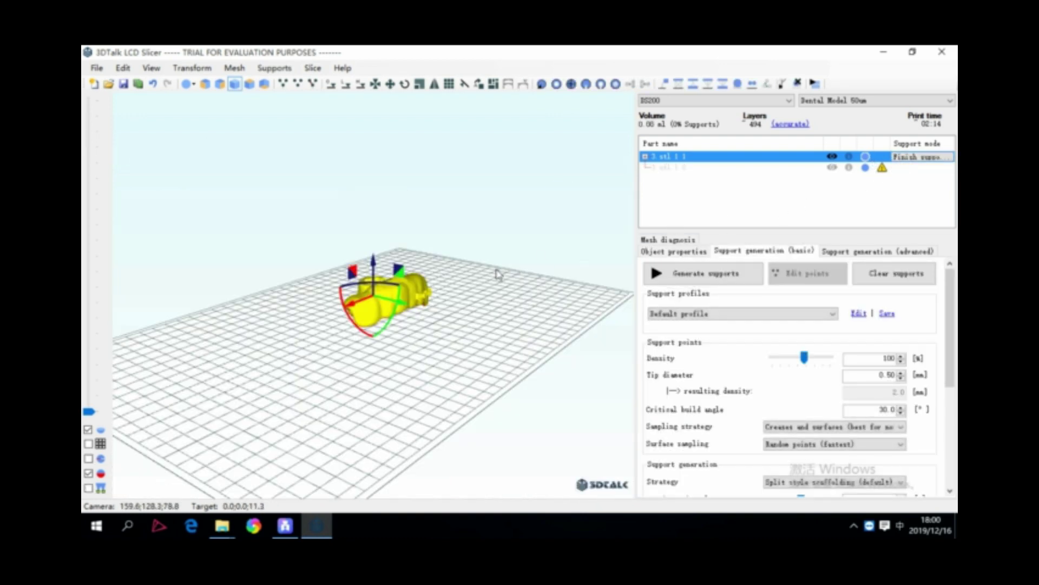
{"action": "right_click_drag", "start_coordinate": [434, 297], "coordinate": [538, 269]}
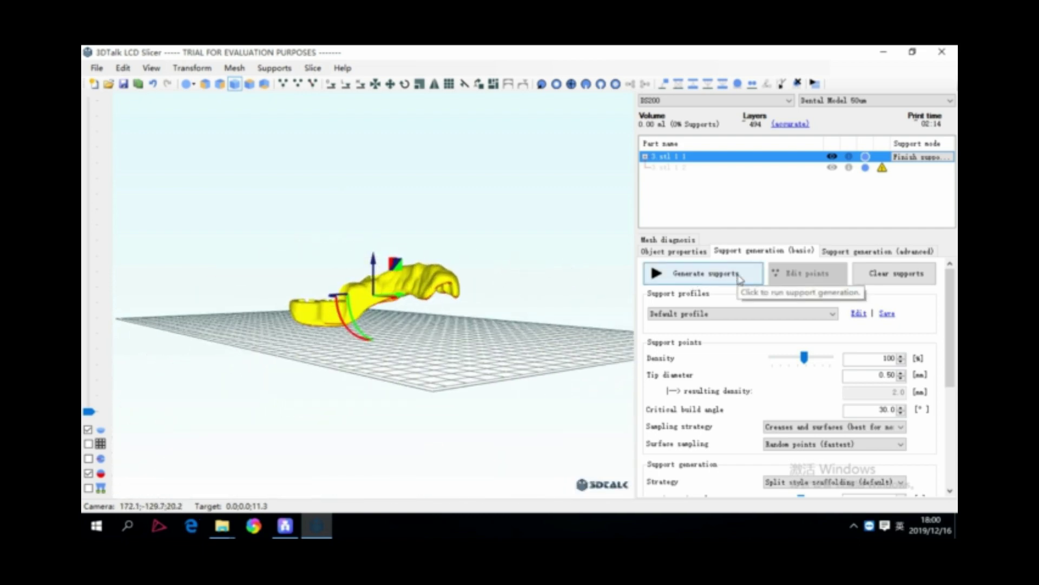
{"action": "left_click", "coordinate": [740, 279]}
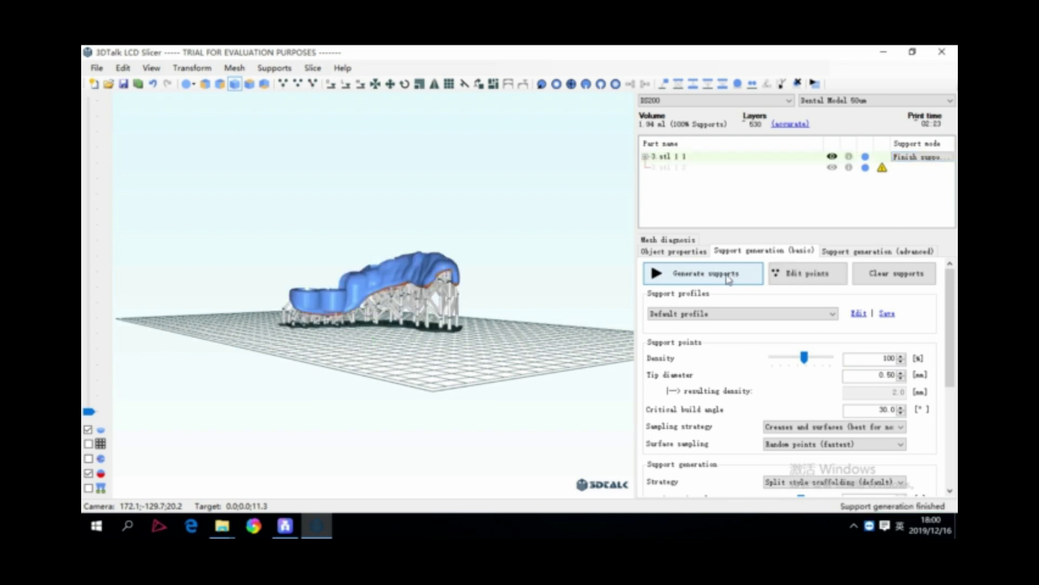
Step: Delete one vertical support column beneath the lettering on part 3.stl 1 1
{"action": "right_click_drag", "start_coordinate": [458, 302], "coordinate": [246, 320]}
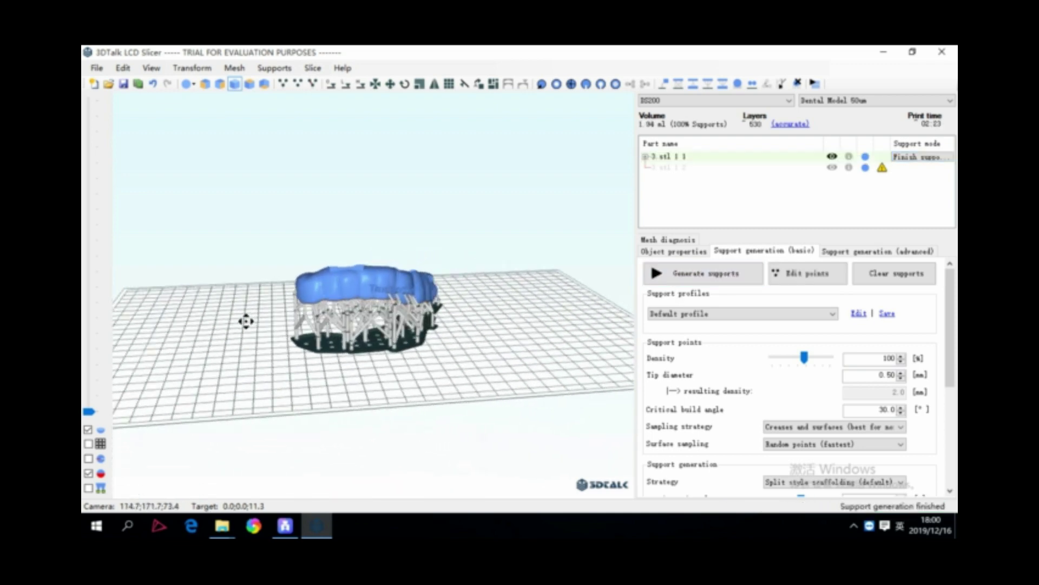
{"action": "scroll", "coordinate": [246, 320], "scroll_direction": "up", "scroll_amount": 3}
{"action": "scroll", "coordinate": [372, 332], "scroll_direction": "up", "scroll_amount": 2}
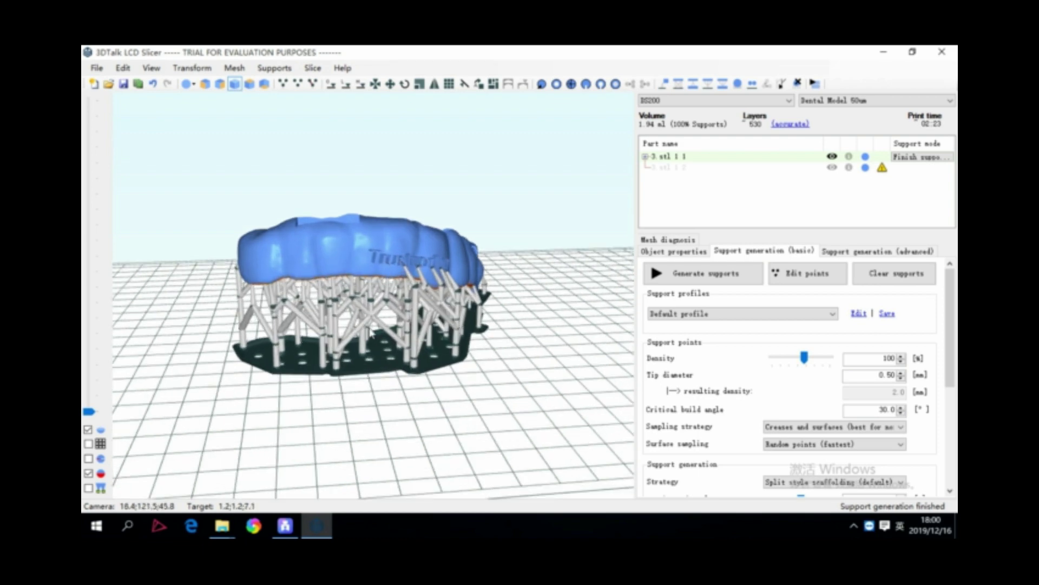
{"action": "right_click_drag", "start_coordinate": [391, 351], "coordinate": [386, 342]}
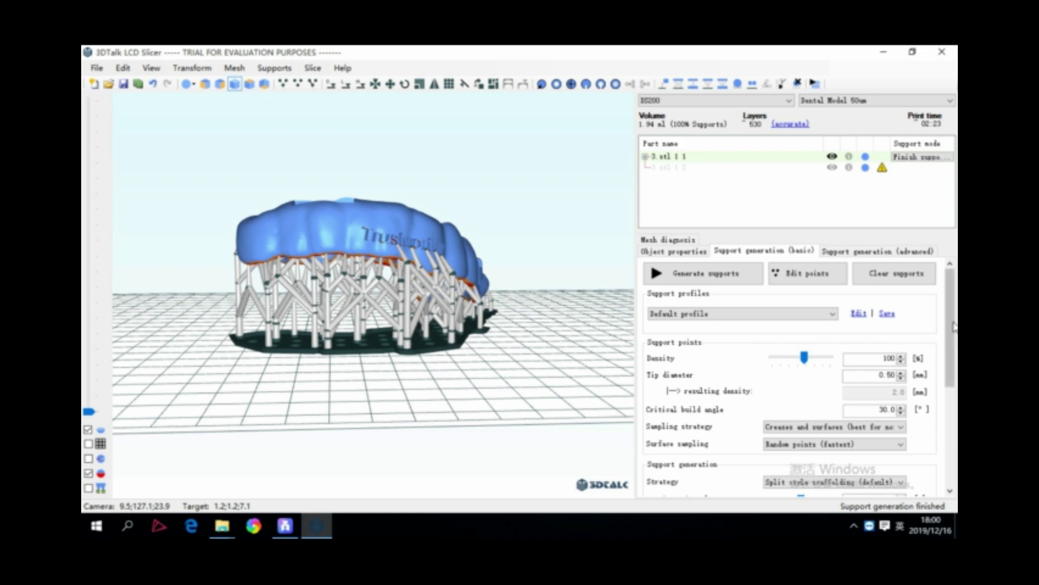
{"action": "mouse_move", "coordinate": [952, 331]}
{"action": "left_mouse_down"}
{"action": "mouse_move", "coordinate": [953, 361]}
{"action": "mouse_move", "coordinate": [952, 333]}
{"action": "left_mouse_up"}
{"action": "mouse_move", "coordinate": [662, 351]}
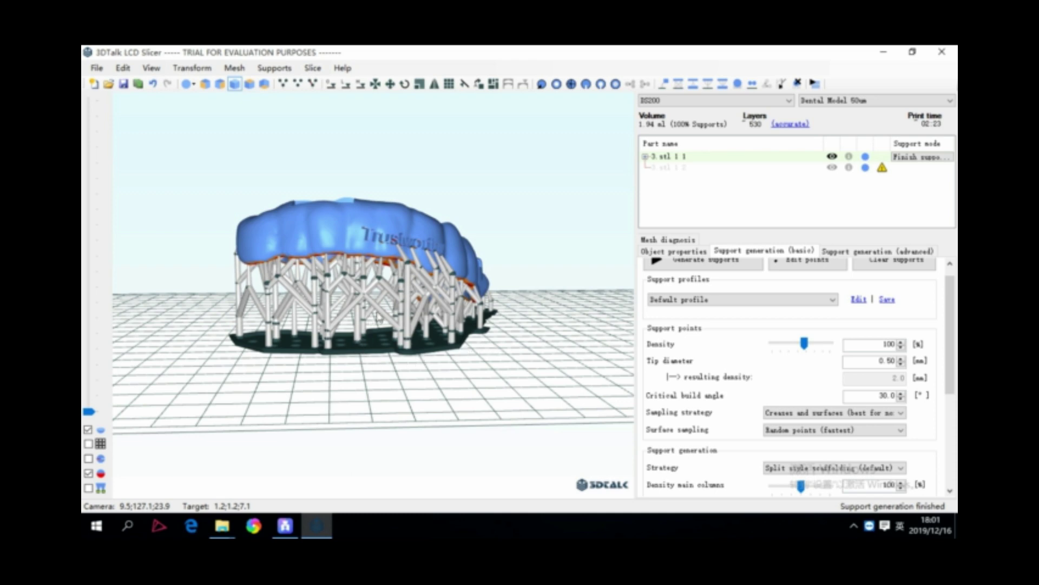
{"action": "left_click", "coordinate": [409, 316]}
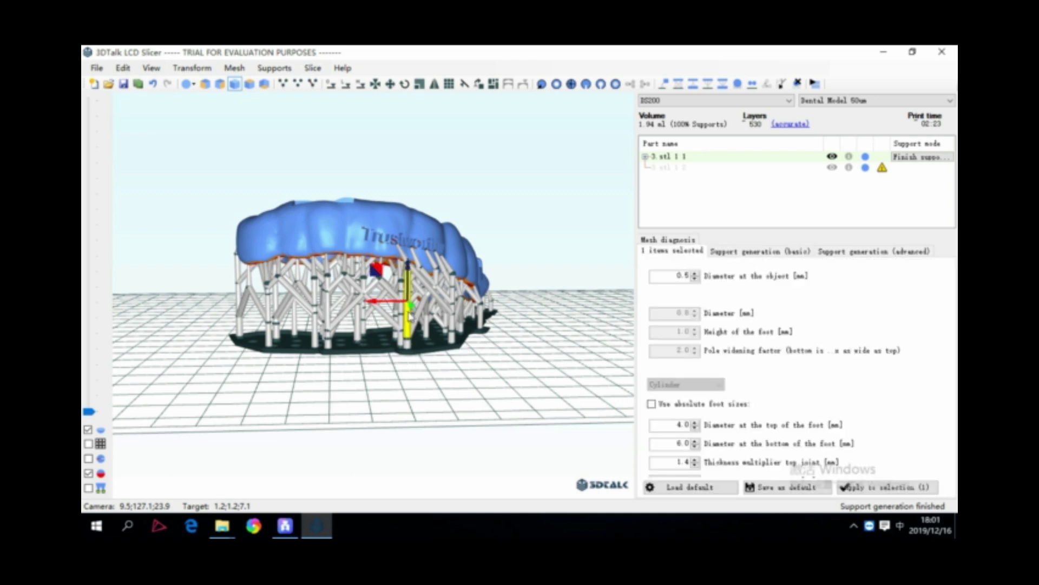
{"action": "key", "text": "Delete"}
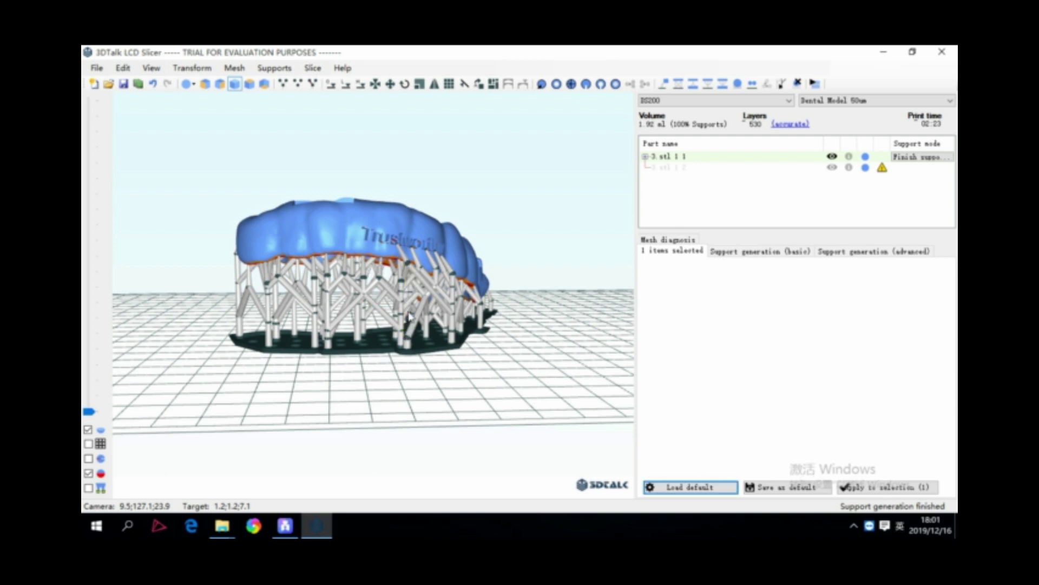
Step: Check the remaining supports of part 3.stl 1 1 and return to the normal build view with both parts
{"action": "right_click_drag", "start_coordinate": [421, 314], "coordinate": [479, 296]}
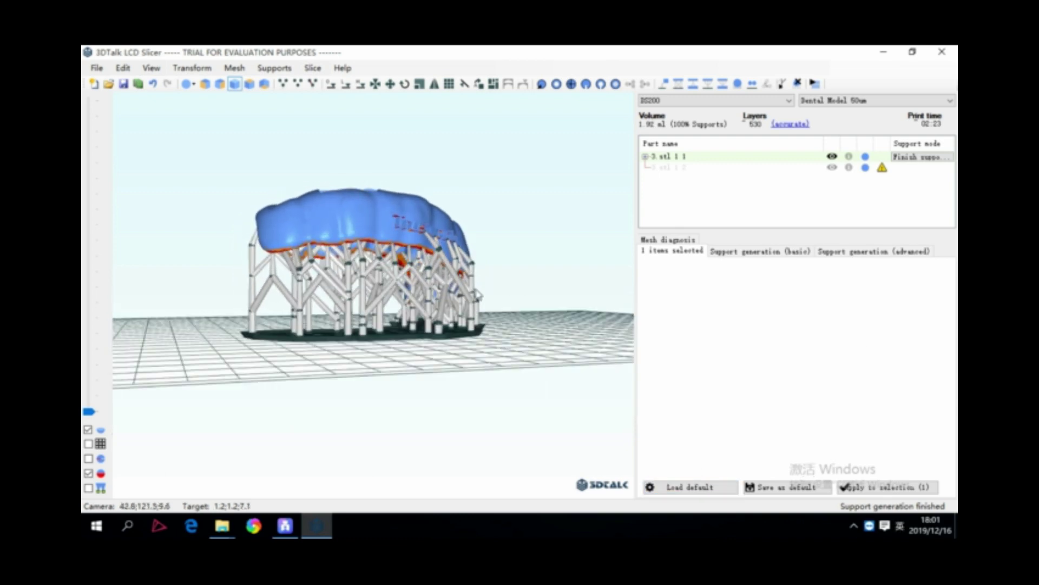
{"action": "left_click", "coordinate": [408, 292]}
{"action": "left_click", "coordinate": [415, 225]}
{"action": "right_click_drag", "start_coordinate": [416, 226], "coordinate": [397, 243]}
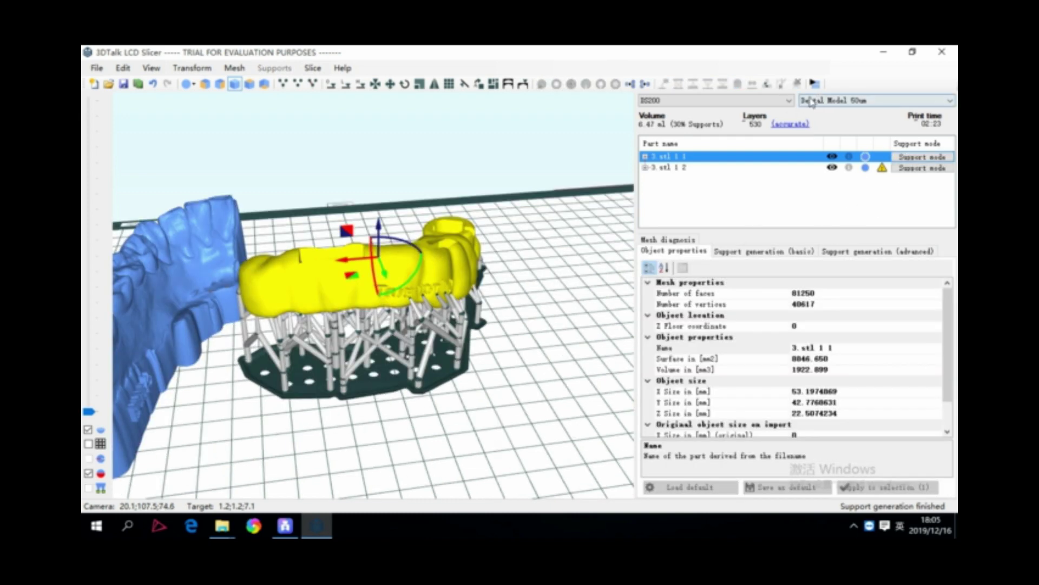
{"action": "right_click_drag", "start_coordinate": [390, 346], "coordinate": [439, 354]}
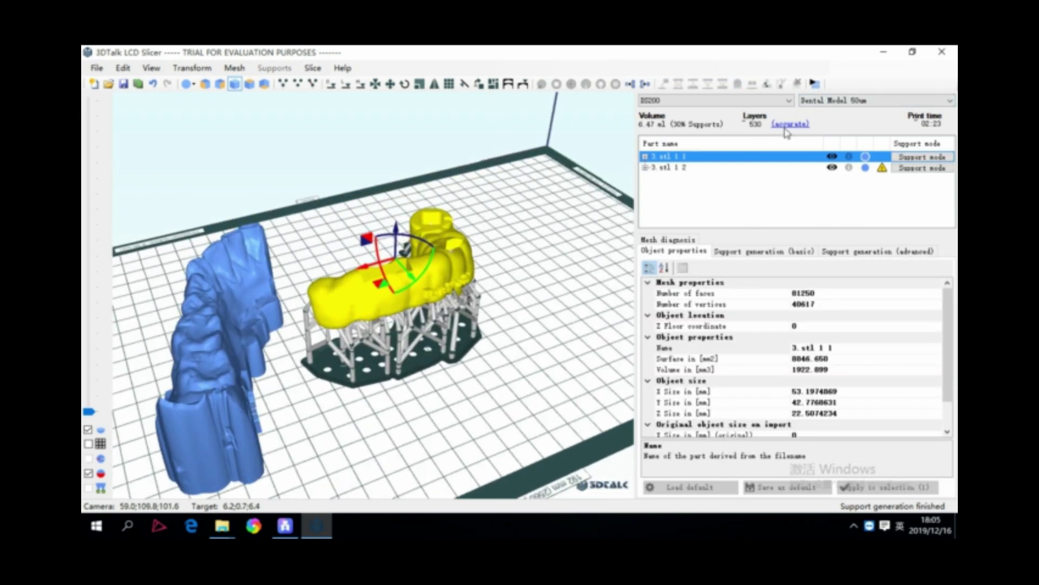
Step: Begin the slicing job and choose the desktop (桌面) as its output folder
{"action": "left_click", "coordinate": [817, 83]}
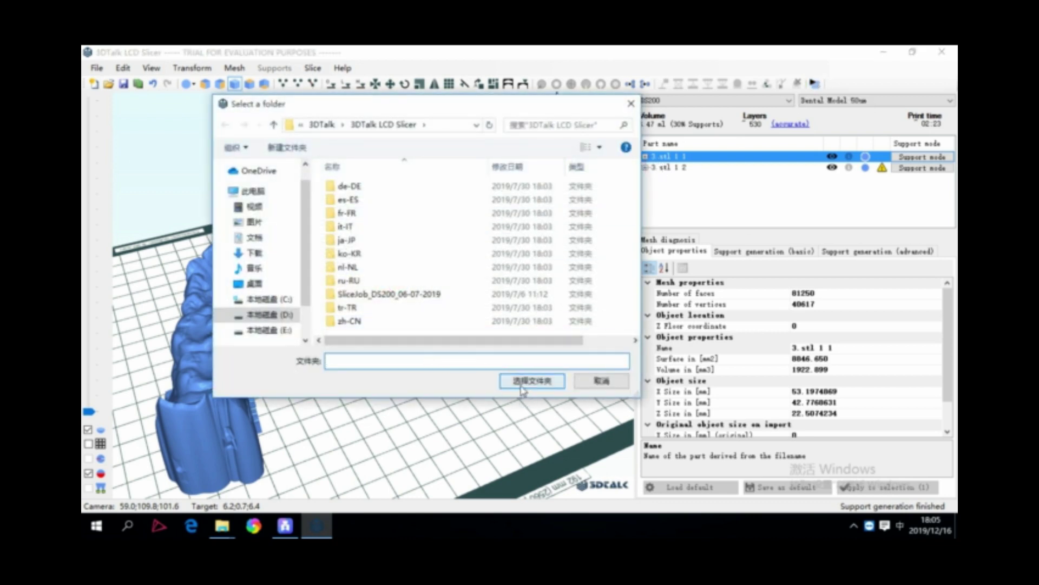
{"action": "left_click", "coordinate": [255, 284]}
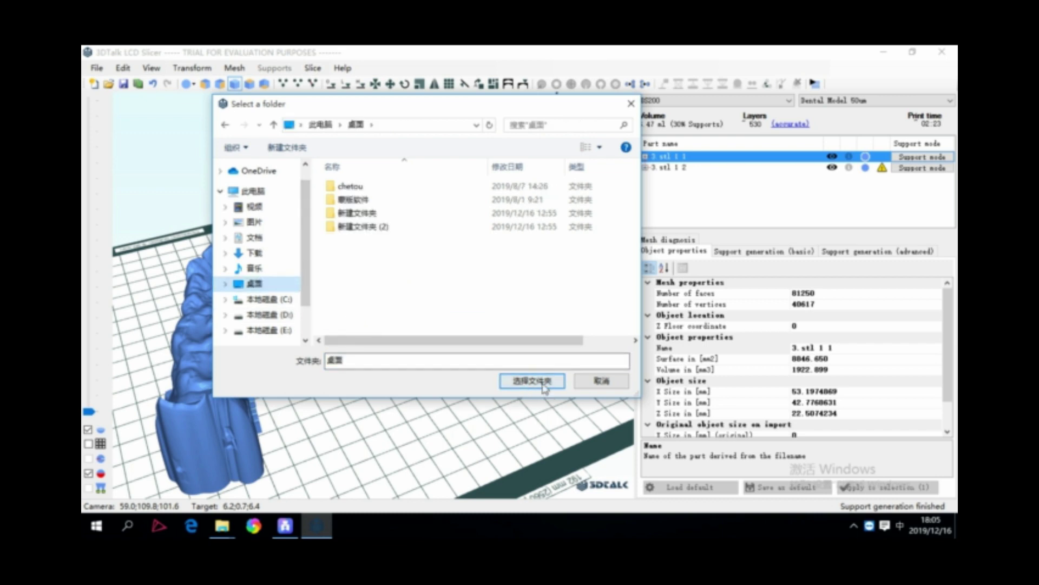
{"action": "left_click", "coordinate": [543, 386]}
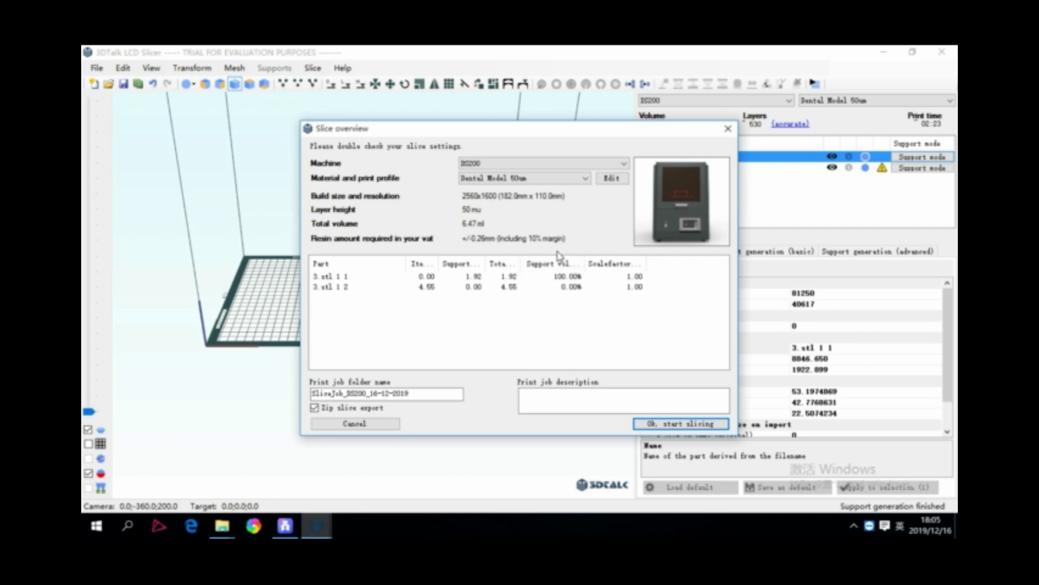
Step: Review the LCD options and exposure settings of the Dental Model 50um profile, including size compensation, exposure time and bottom layers, and save it
{"action": "left_click", "coordinate": [613, 180]}
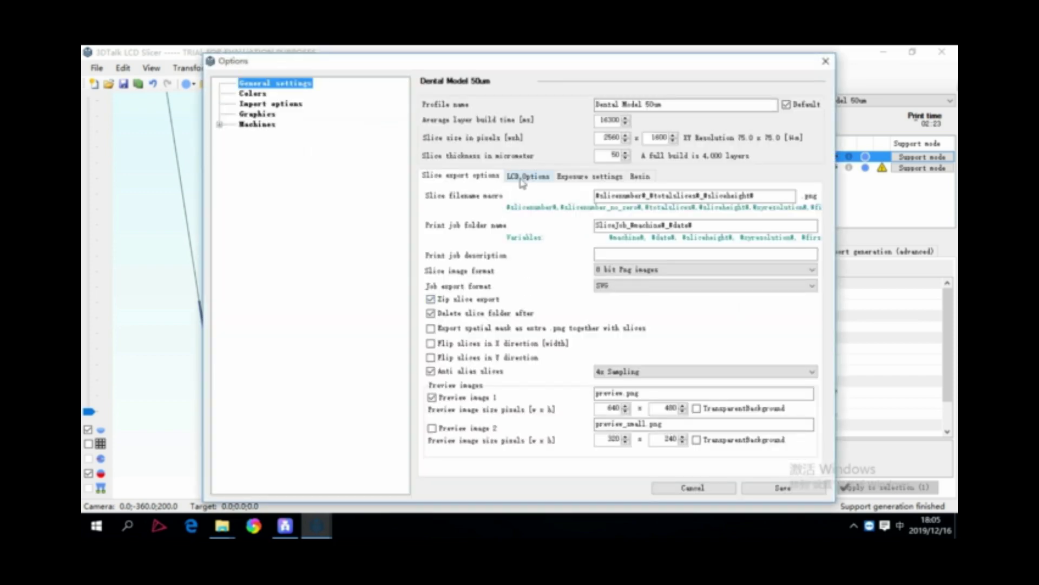
{"action": "left_click", "coordinate": [529, 178]}
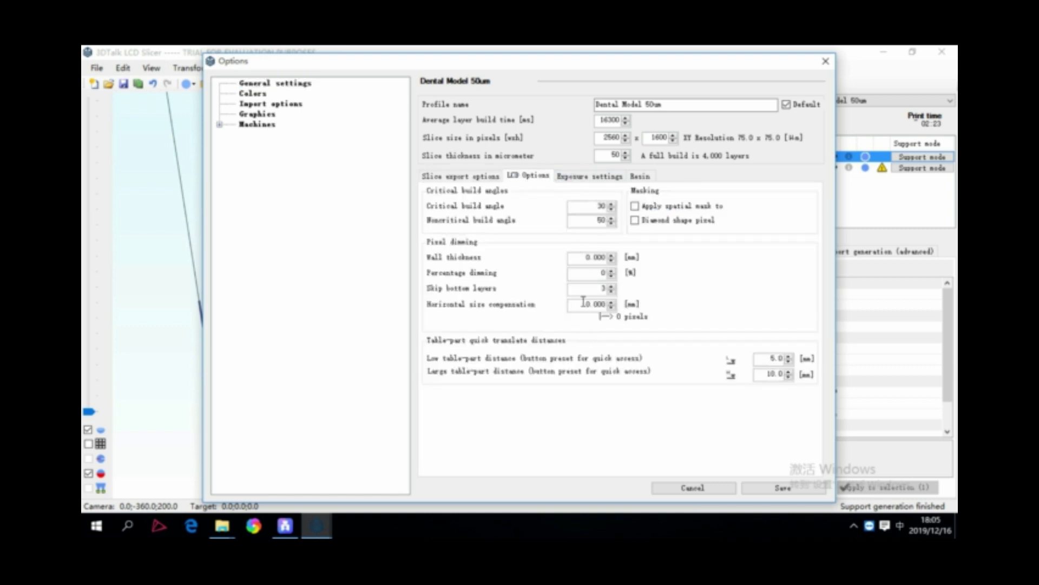
{"action": "left_click_drag", "start_coordinate": [584, 303], "coordinate": [611, 305]}
{"action": "left_click", "coordinate": [587, 179]}
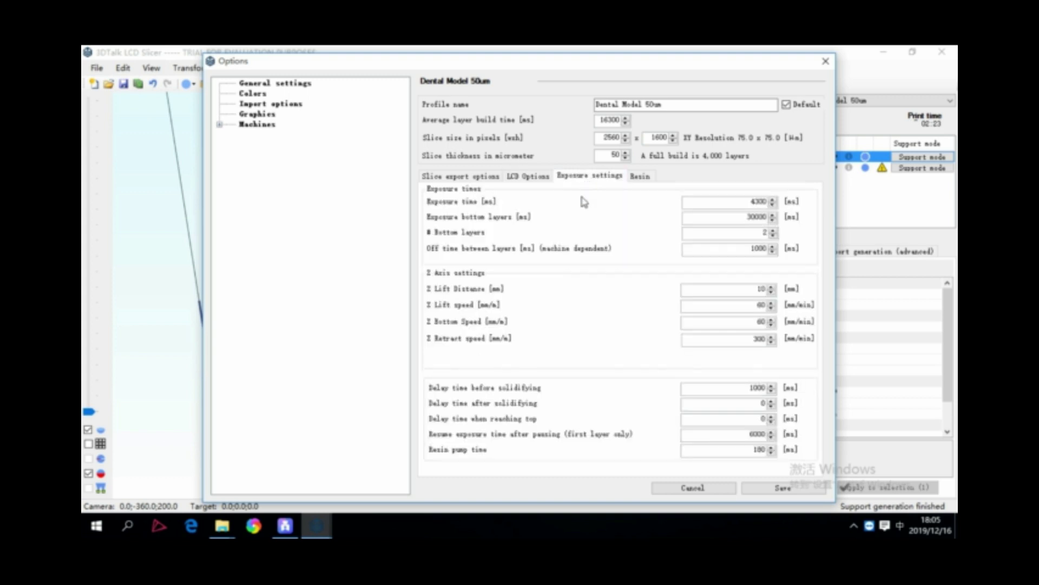
{"action": "left_click_drag", "start_coordinate": [741, 204], "coordinate": [765, 206]}
{"action": "left_click", "coordinate": [731, 232]}
{"action": "left_click", "coordinate": [758, 490]}
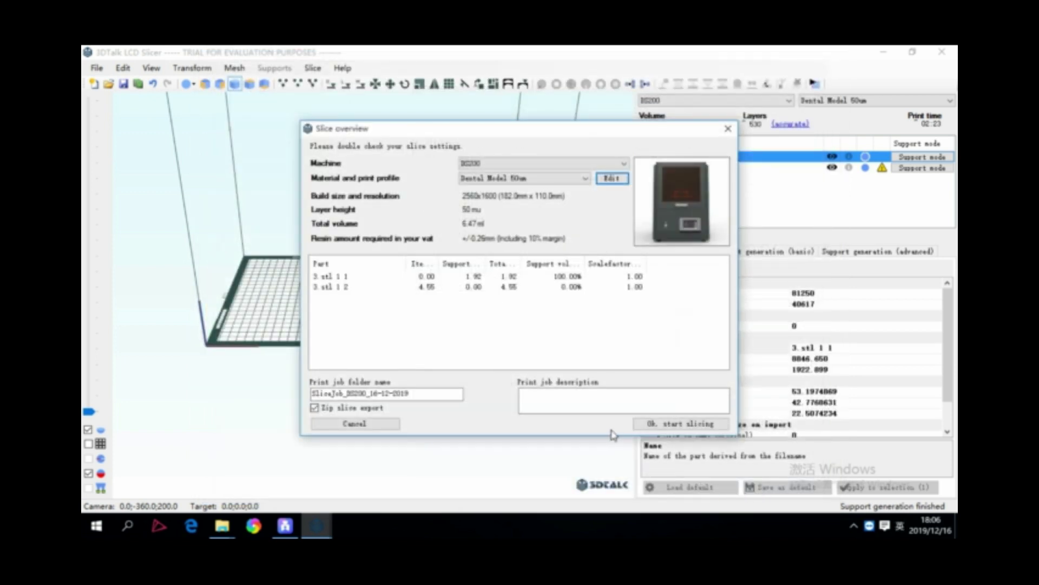
Step: Start slicing both parts with the print job folder name SliceJob_DS200_16-12-2019
{"action": "left_click_drag", "start_coordinate": [439, 395], "coordinate": [299, 394]}
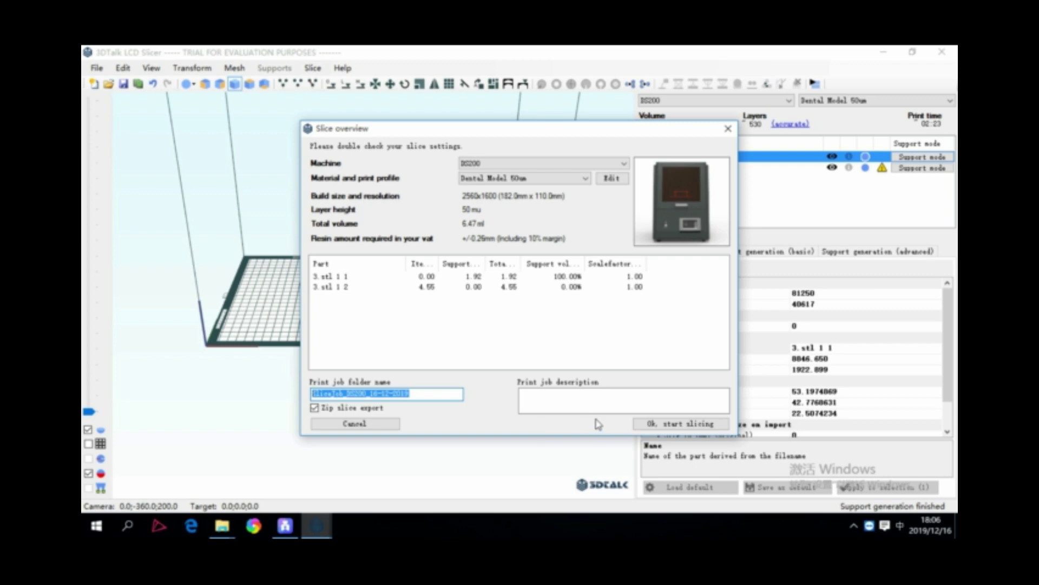
{"action": "left_click", "coordinate": [651, 426]}
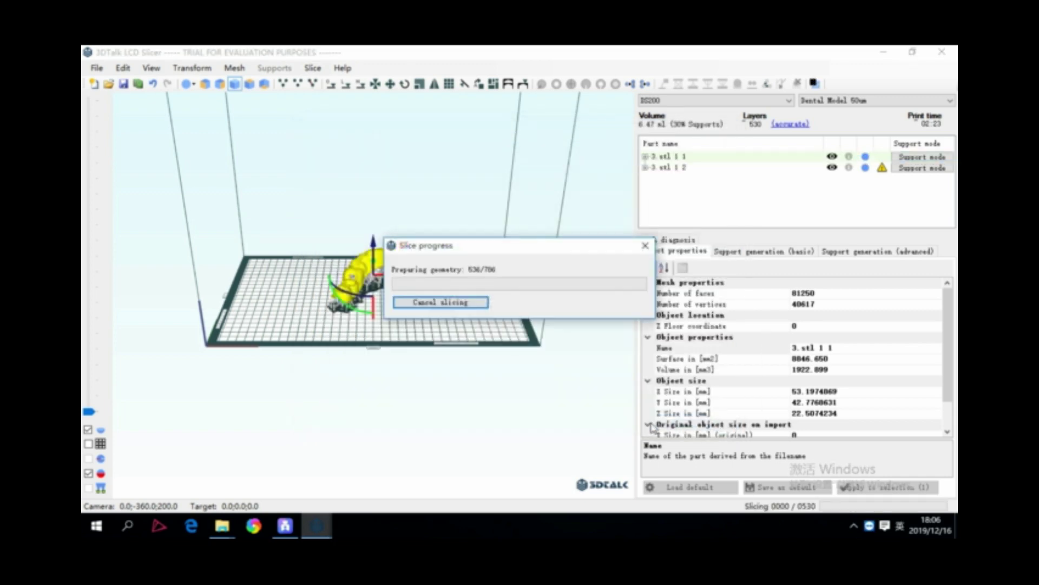